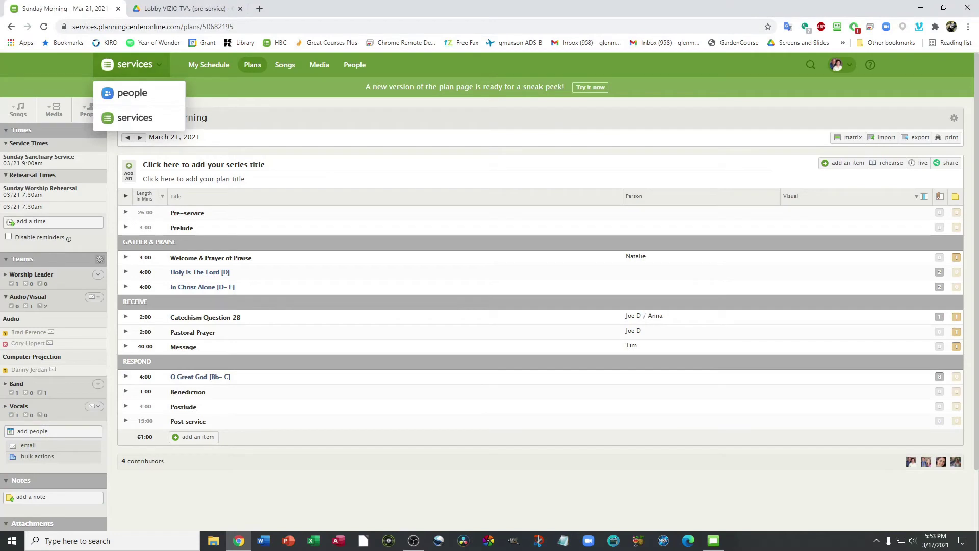
# - Open the Sunday Morning plan for March 21, 2021 and view the Catechism 28 attachment of its Catechism Question 28 item
pyautogui.click(252, 65)
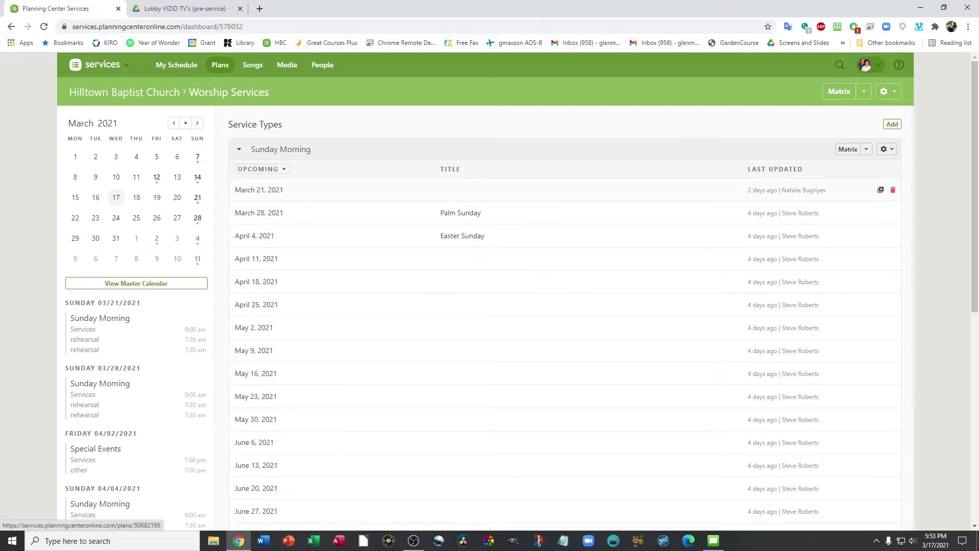
pyautogui.click(259, 189)
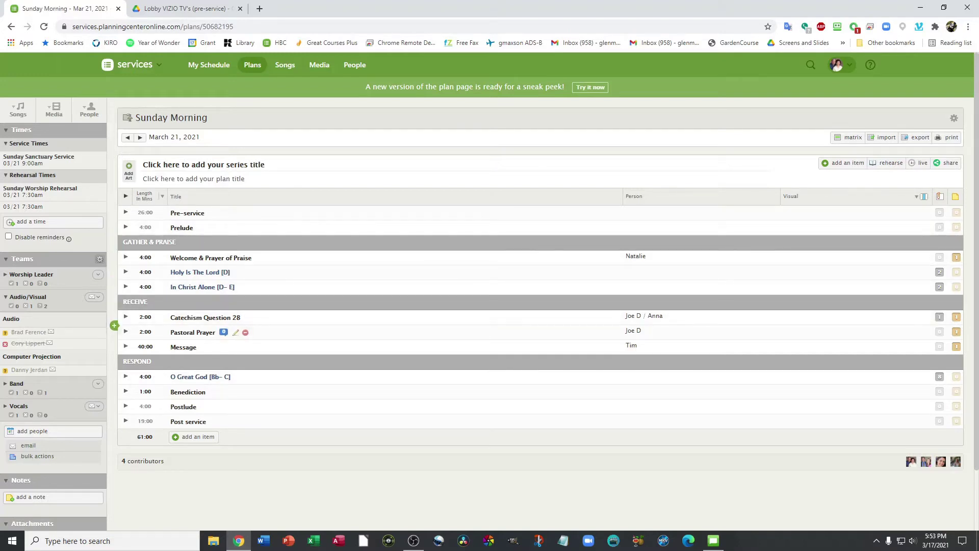
pyautogui.click(939, 316)
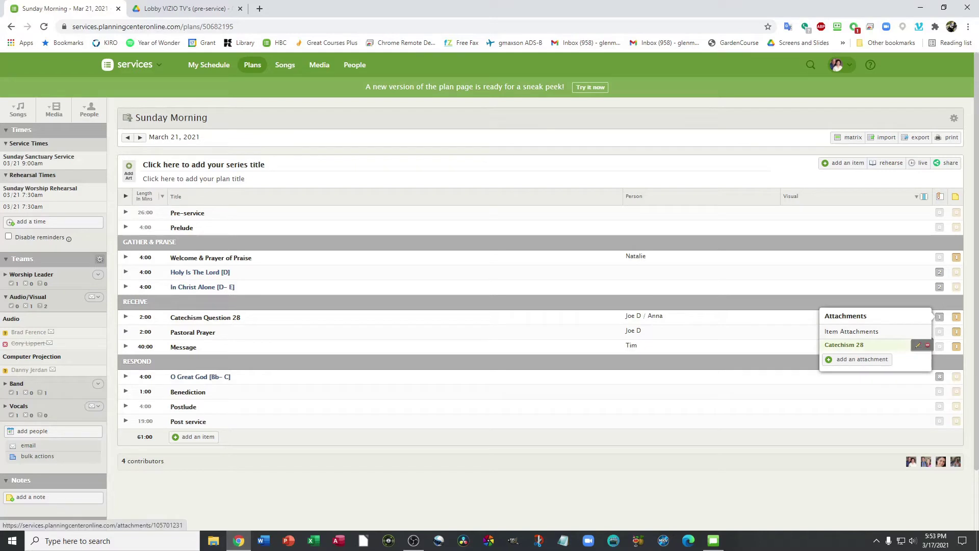
pyautogui.click(844, 345)
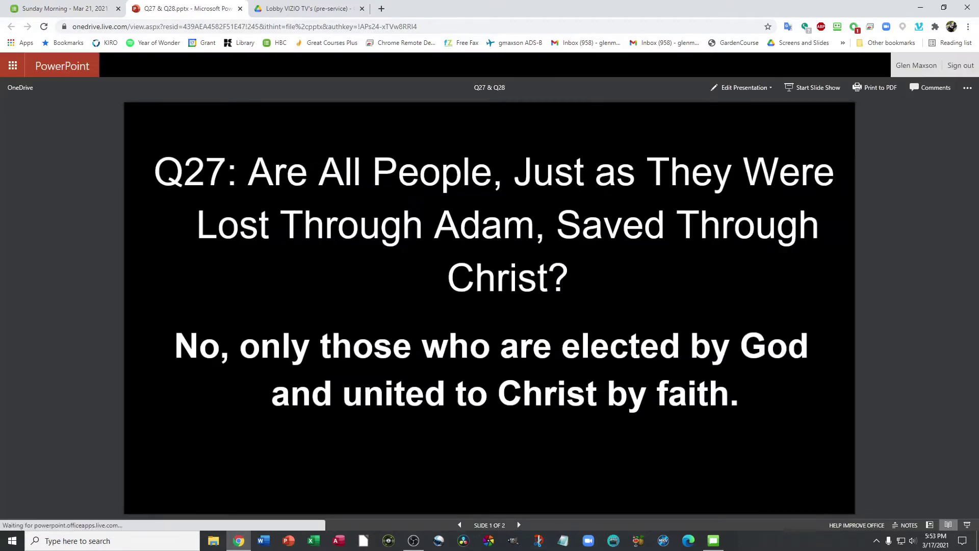
# - Download the Q27 & Q28 presentation from OneDrive and close the two tabs opened for it
pyautogui.click(967, 88)
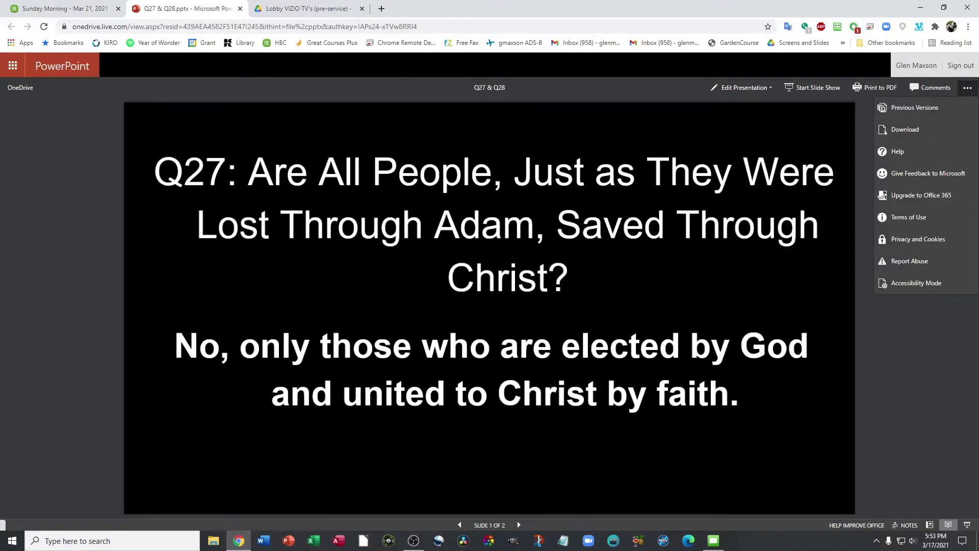
pyautogui.click(904, 130)
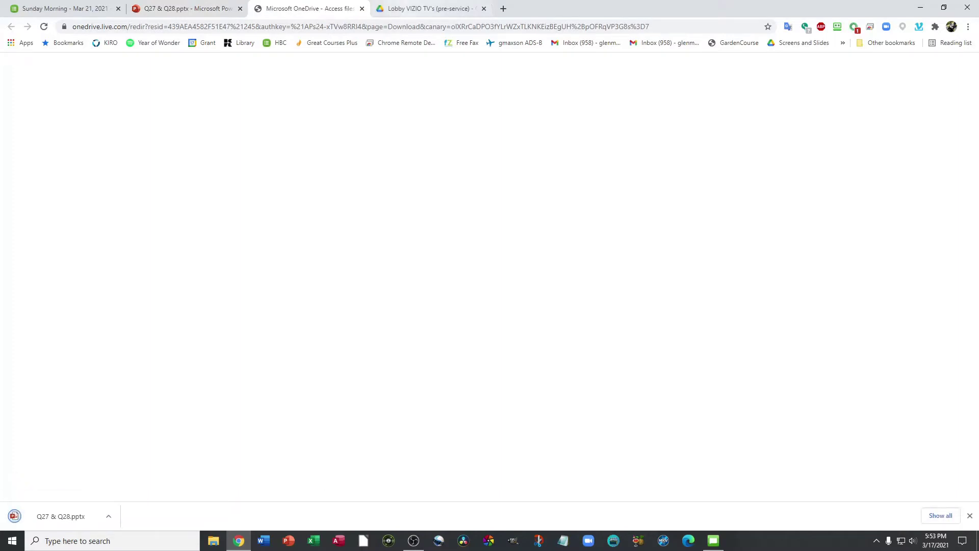
pyautogui.click(362, 8)
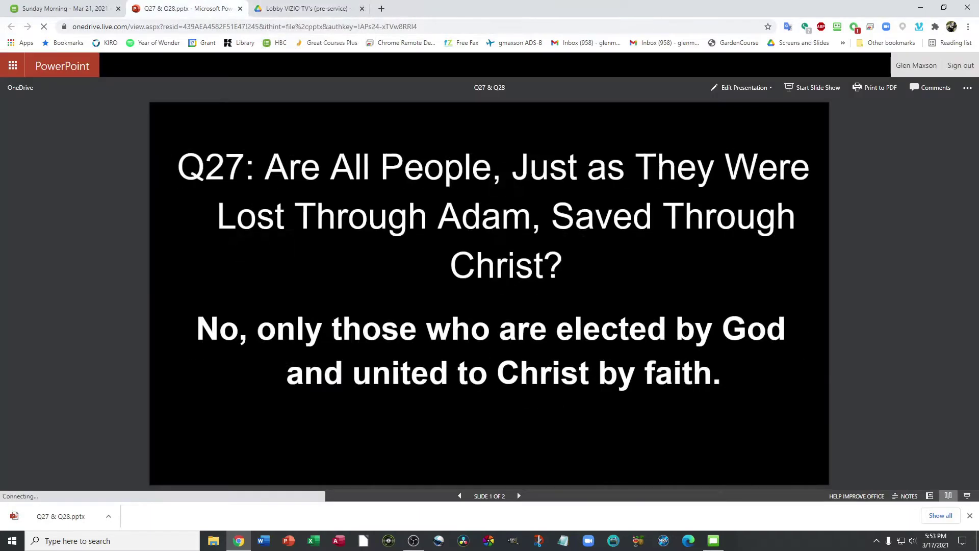
pyautogui.click(240, 8)
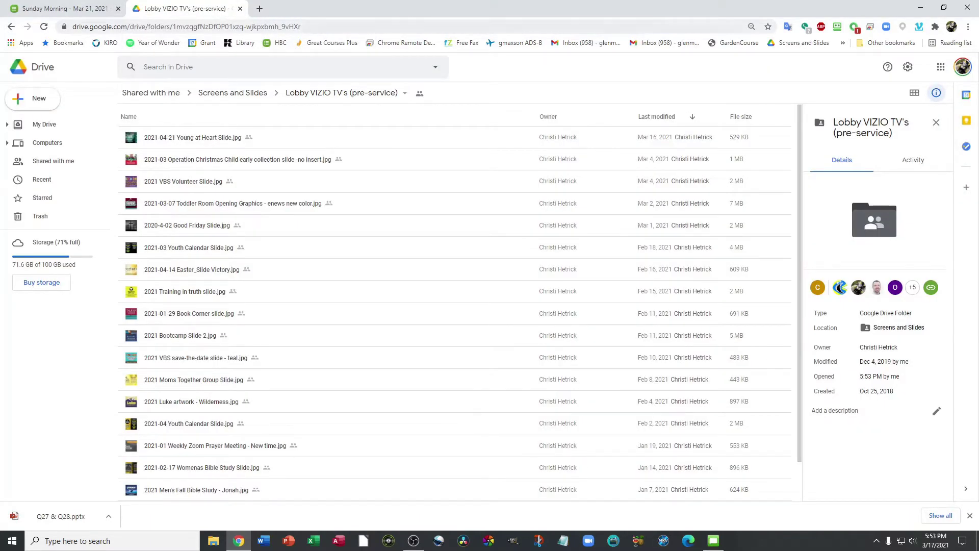
# - Download all slide images in the Lobby VIZIO TV's (pre-service) folder, from 2021-04-21 Young at Heart Slide.jpg through 9 Hilltown Give Online Slide.jpg
pyautogui.click(341, 93)
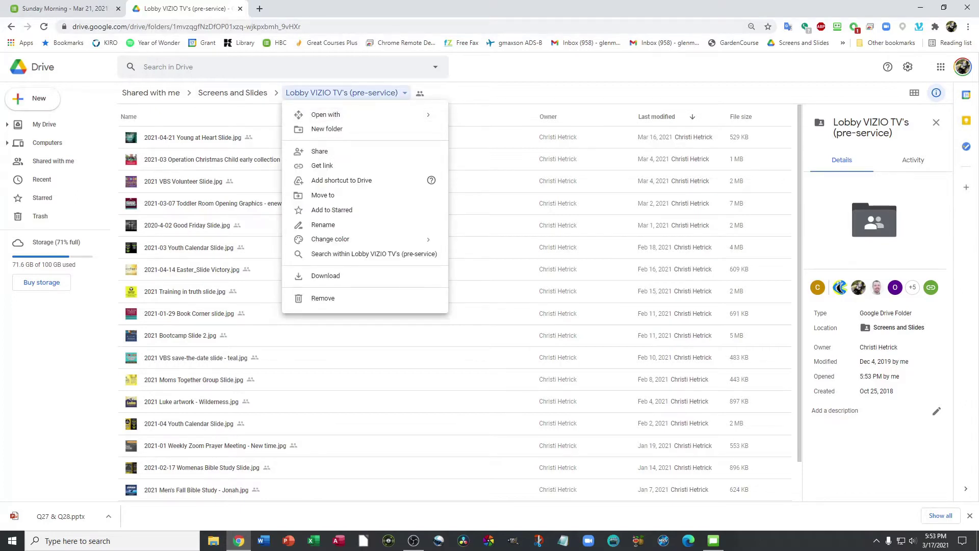
pyautogui.click(192, 137)
pyautogui.scroll(-1, 459, 302)
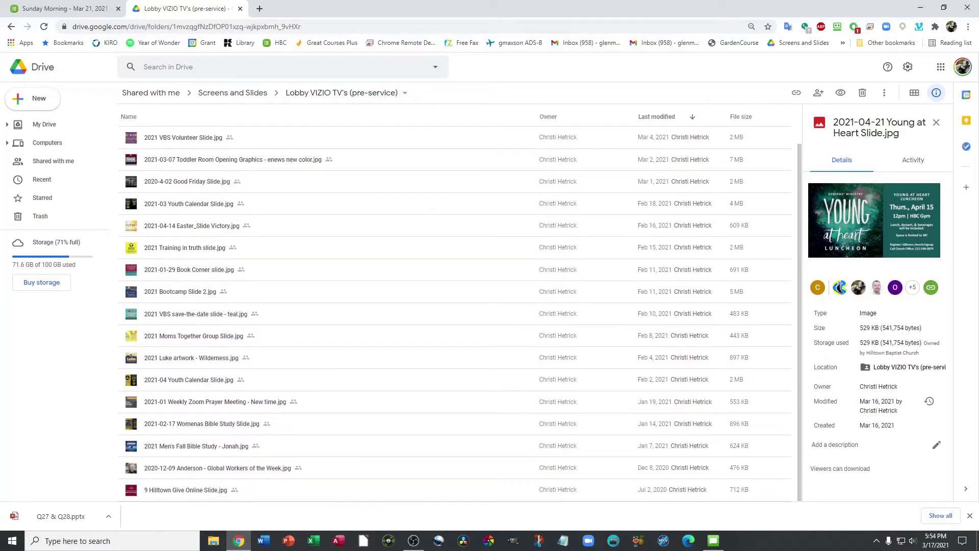
pyautogui.keyDown('shift'); pyautogui.click(185, 490); pyautogui.keyUp('shift')
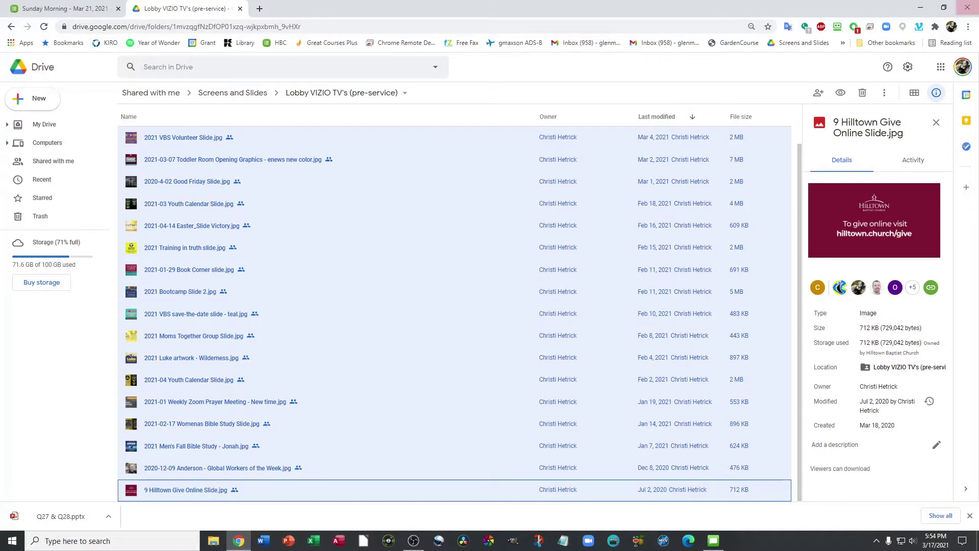
pyautogui.click(884, 93)
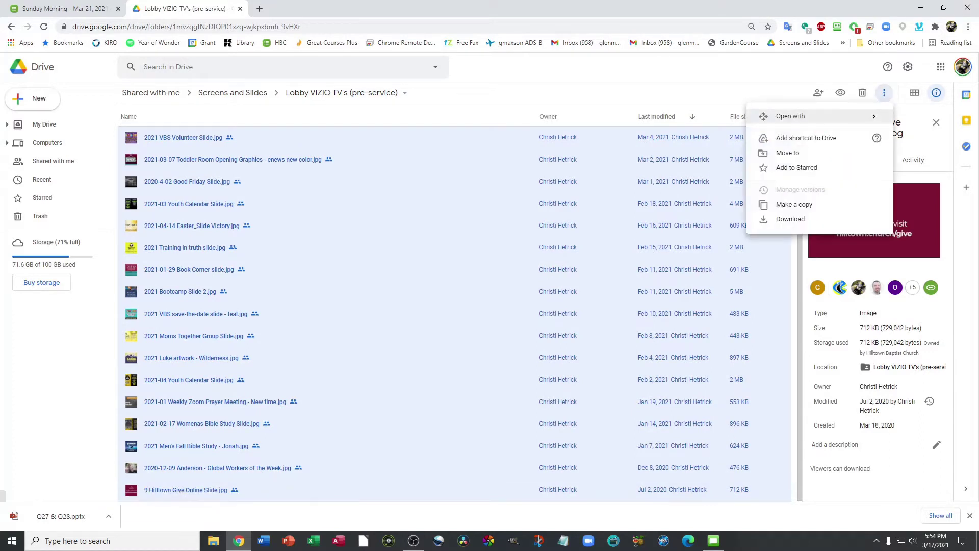
pyautogui.click(790, 219)
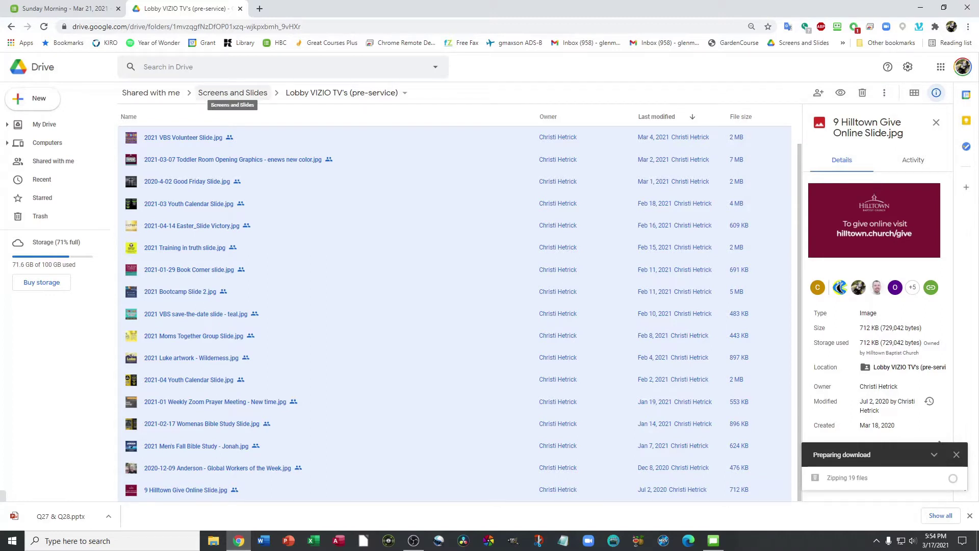
# - Download 2020-03-31 Thank you for Joining Us Slide.jpg from the End of Service folder in Screens and Slides, and return to Screens and Slides
pyautogui.click(233, 92)
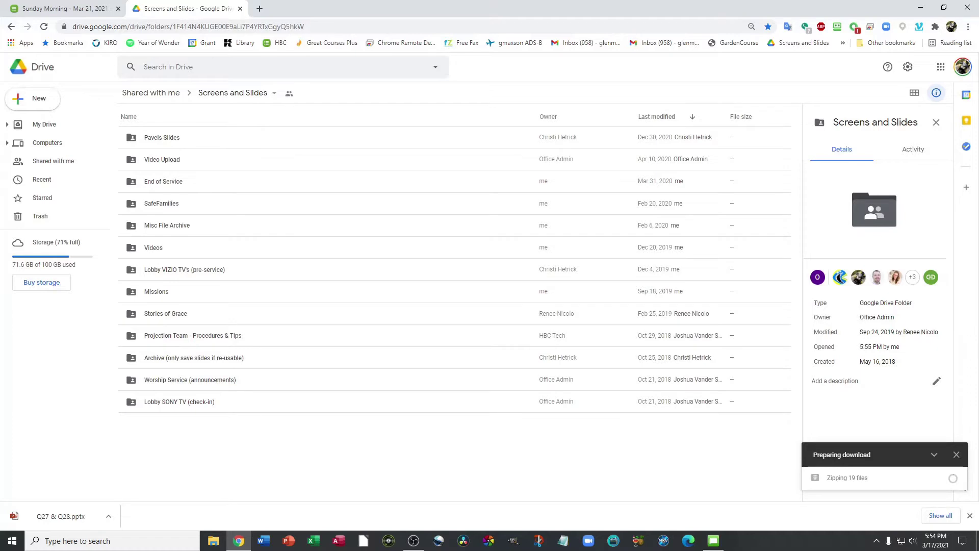
pyautogui.doubleClick(164, 181)
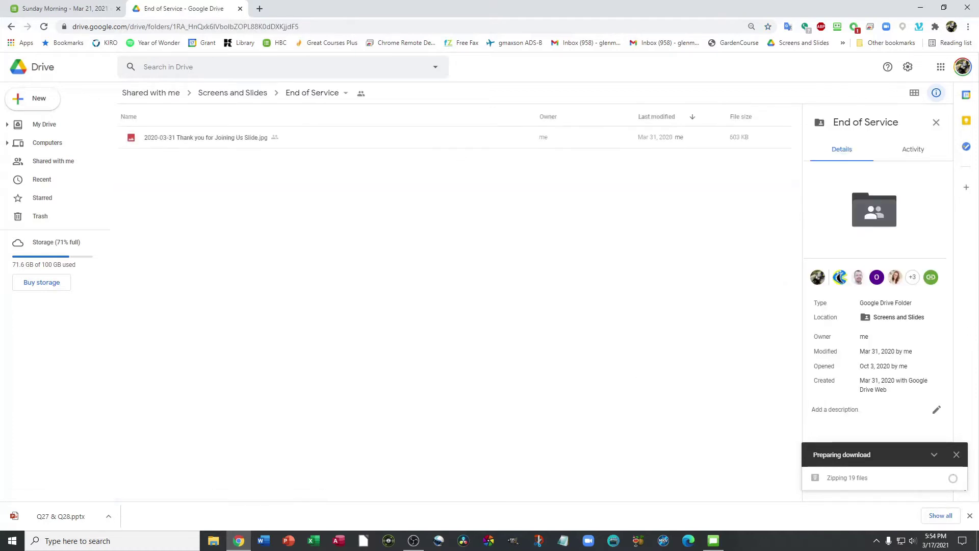
pyautogui.click(179, 137)
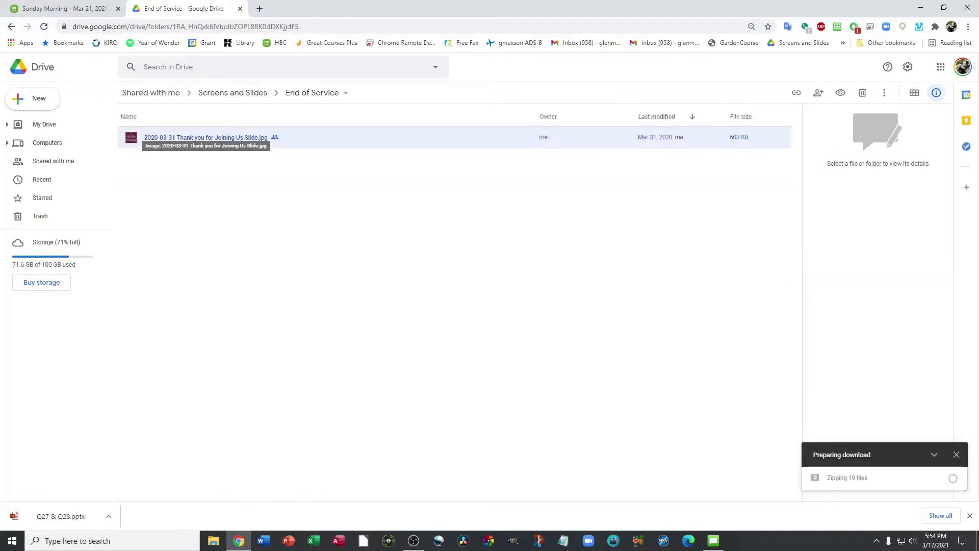
pyautogui.rightClick(164, 137)
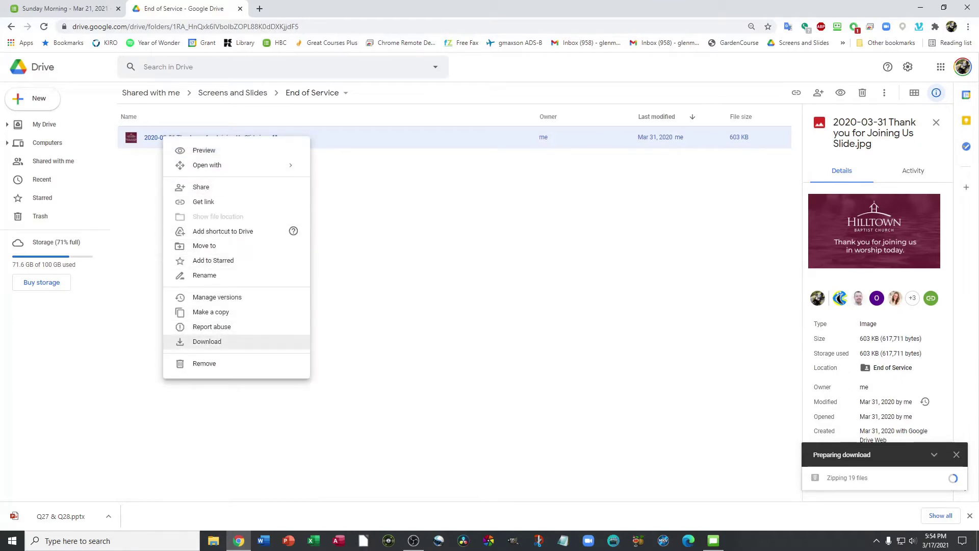
pyautogui.click(206, 341)
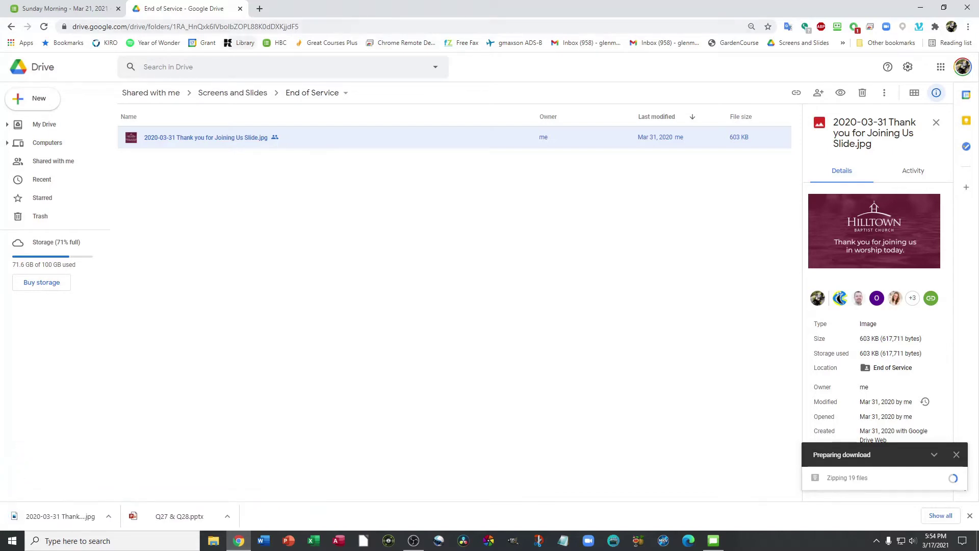
pyautogui.click(233, 92)
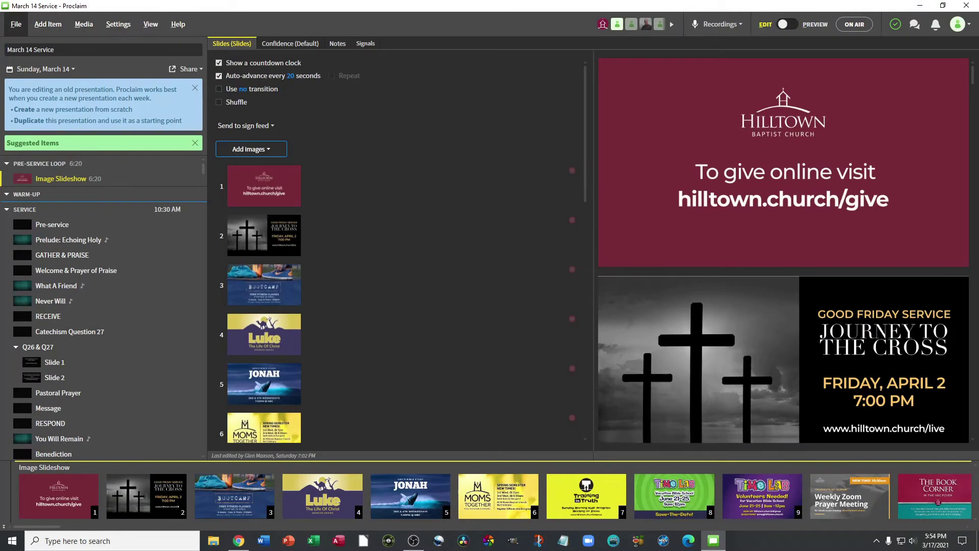
# - In Proclaim, create a new blank presentation and name it March 21 Service
pyautogui.click(16, 24)
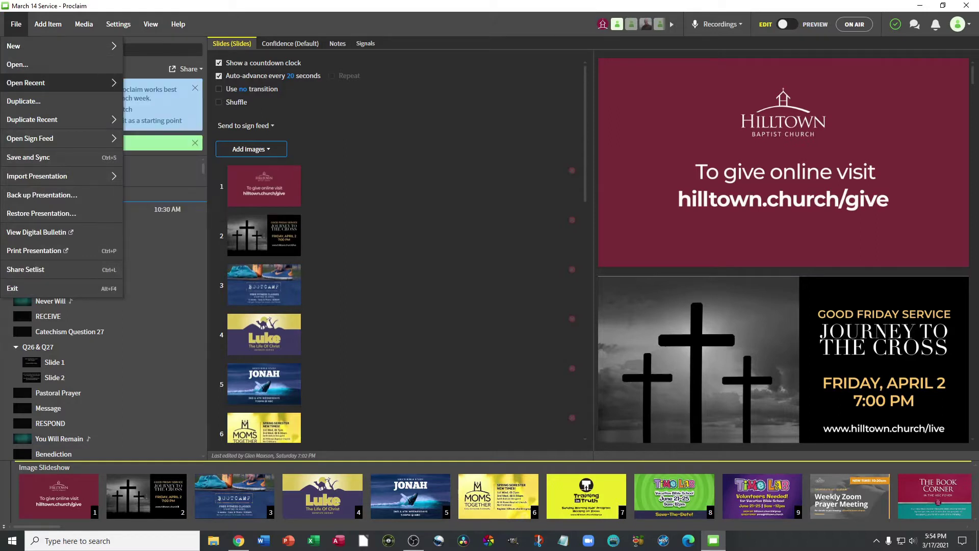
pyautogui.moveTo(61, 46)
pyautogui.click(191, 54)
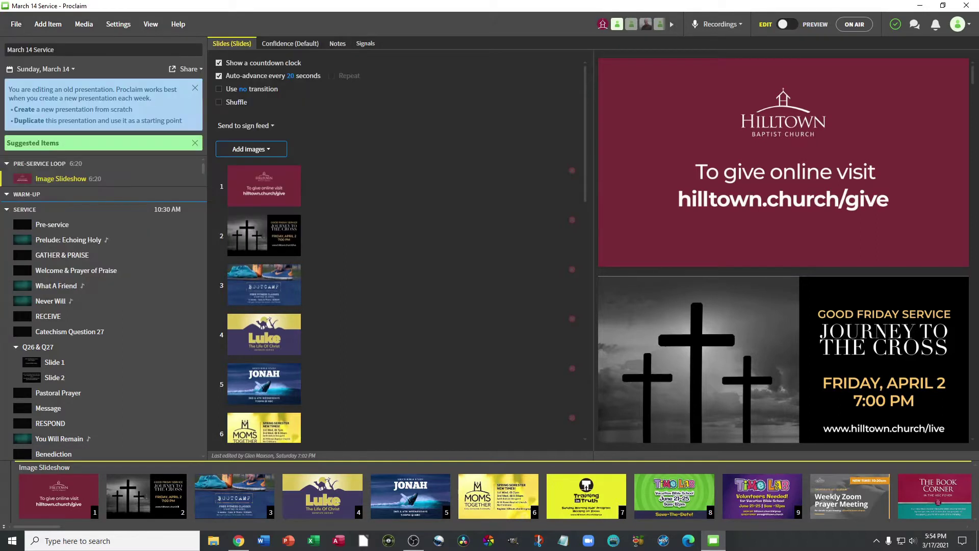
pyautogui.click(60, 49)
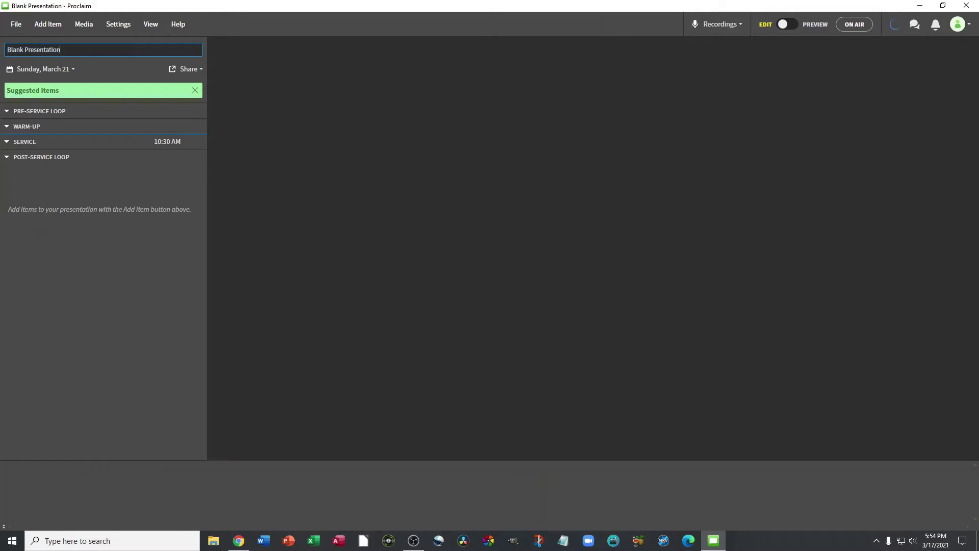
pyautogui.hotkey('ctrl', 'a')
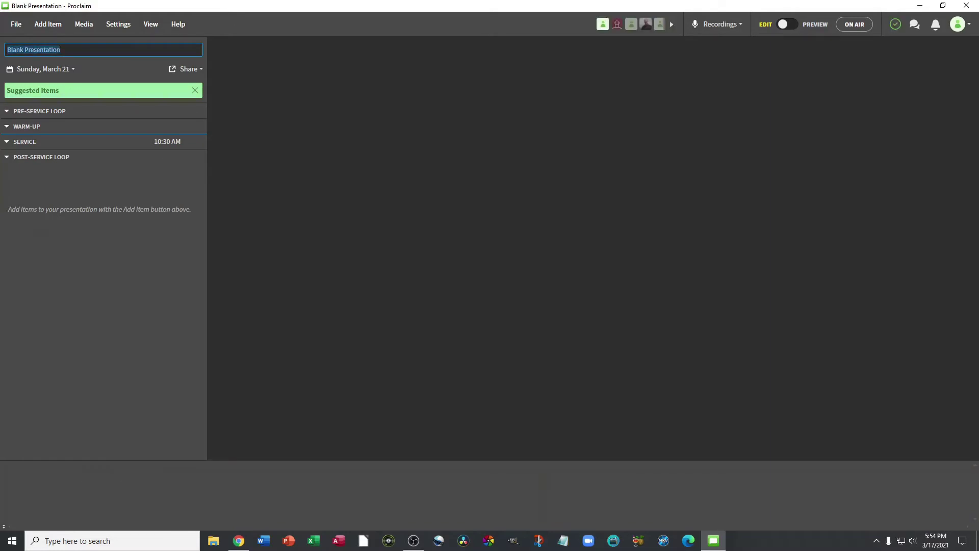
pyautogui.write('March 21 Service')
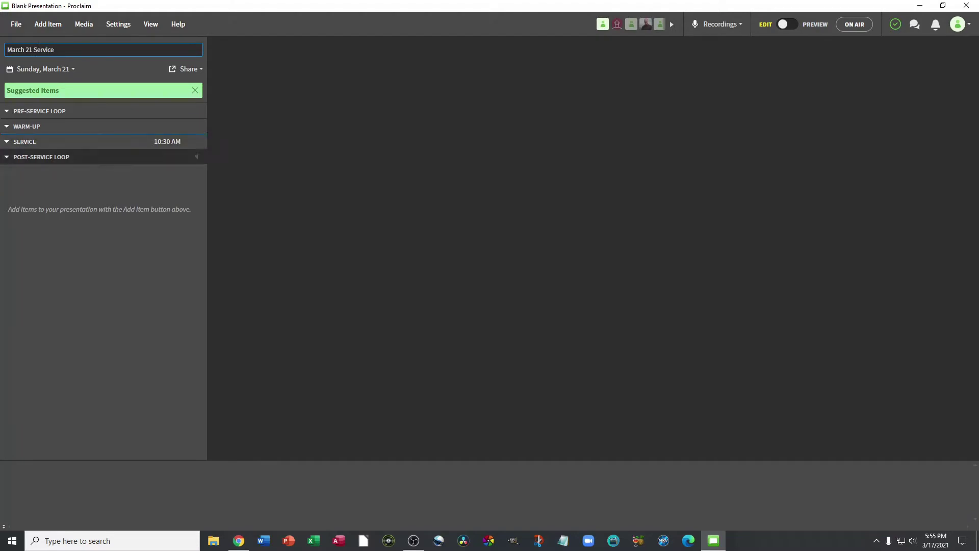
pyautogui.press('Return')
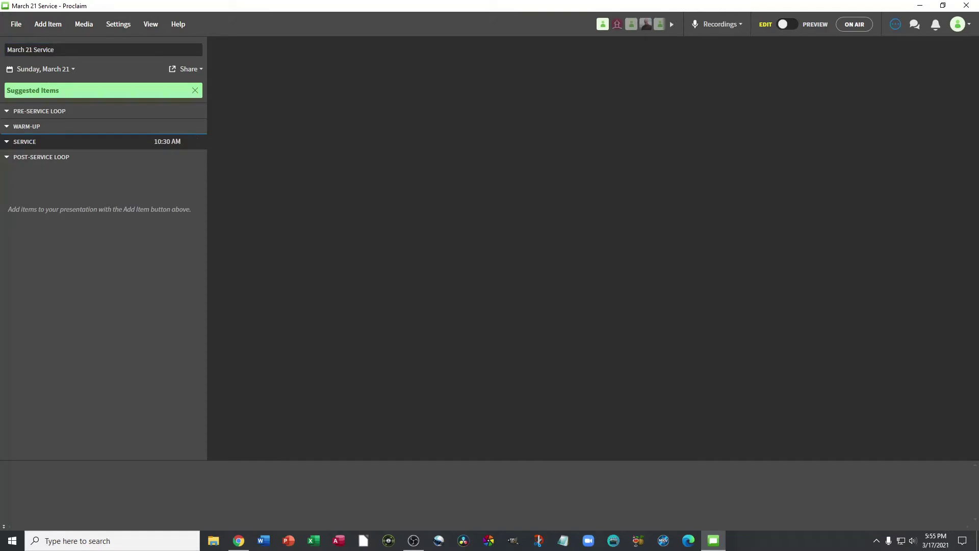
# - Set the start time of the Service section to 9:00 AM
pyautogui.click(167, 142)
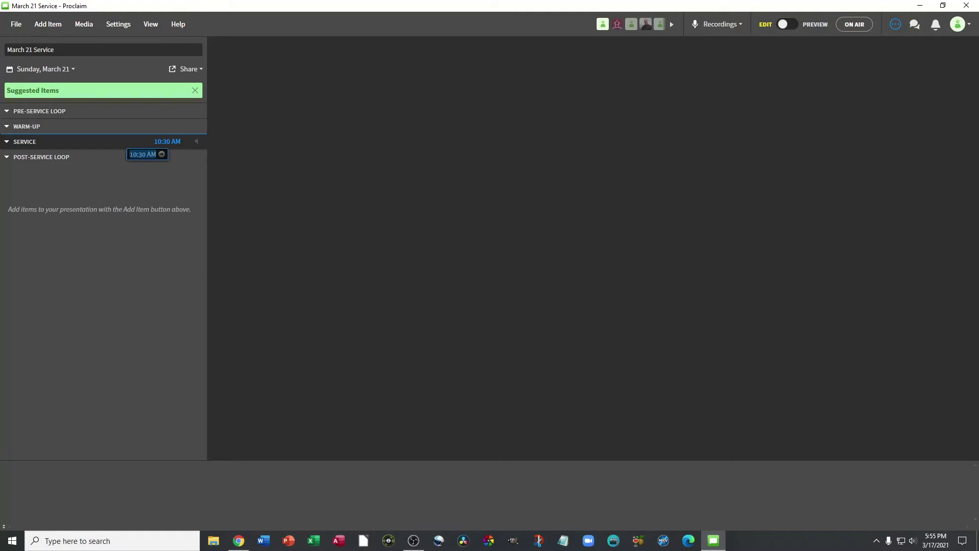
pyautogui.click(136, 154)
pyautogui.press('BackSpace')
pyautogui.press('BackSpace')
pyautogui.write('9')
pyautogui.press('BackSpace')
pyautogui.write('0')
pyautogui.click(161, 154)
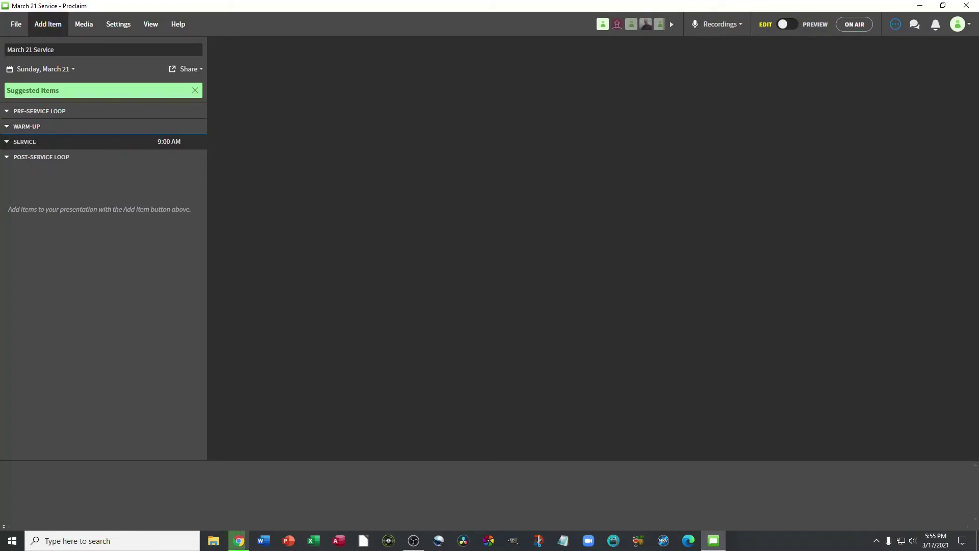
# - Import the March 21, 2021 Sunday Morning plan from Planning Center's Worship Services into the presentation
pyautogui.click(48, 24)
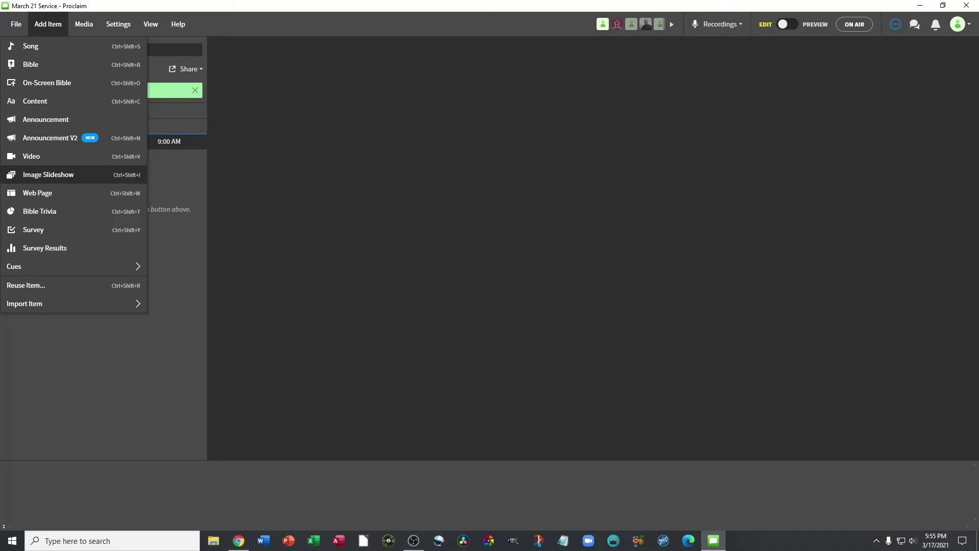
pyautogui.moveTo(76, 303)
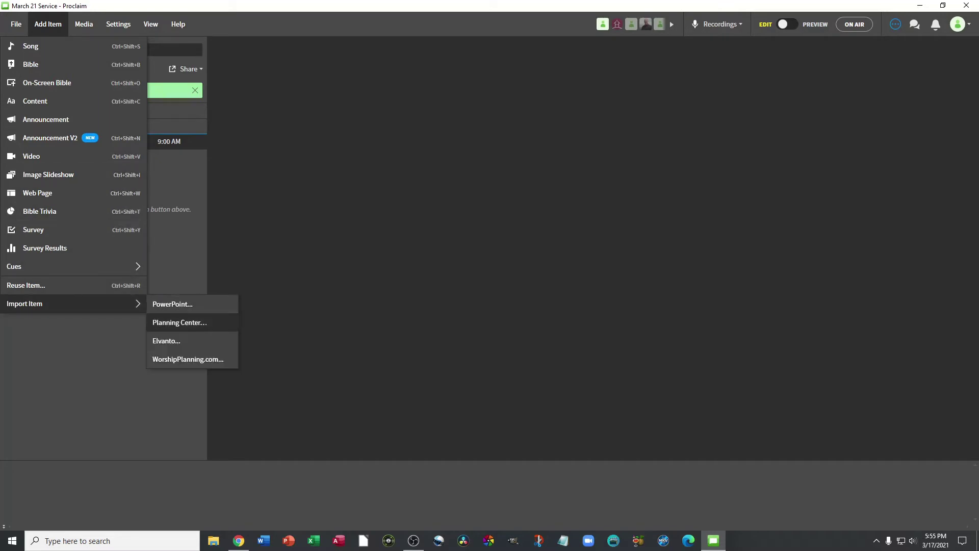
pyautogui.click(180, 323)
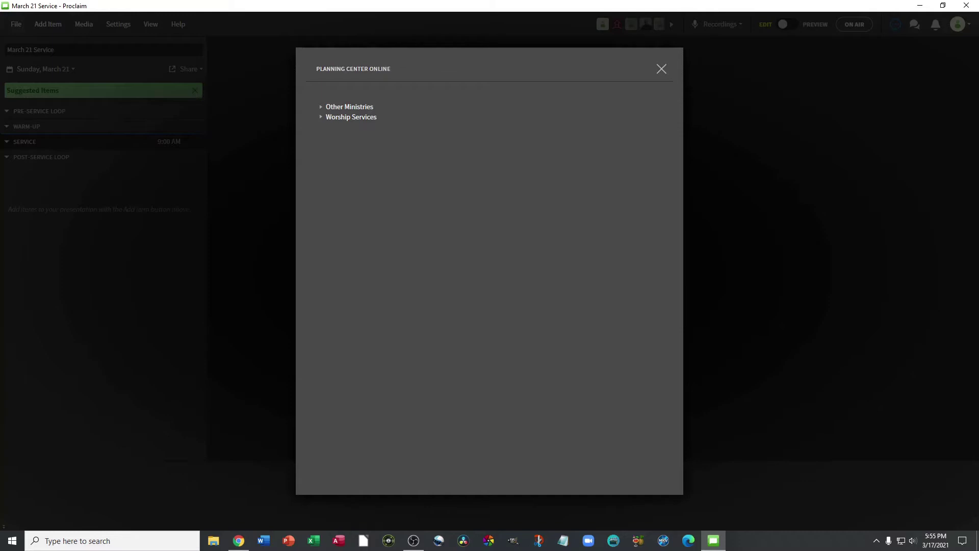
pyautogui.click(320, 117)
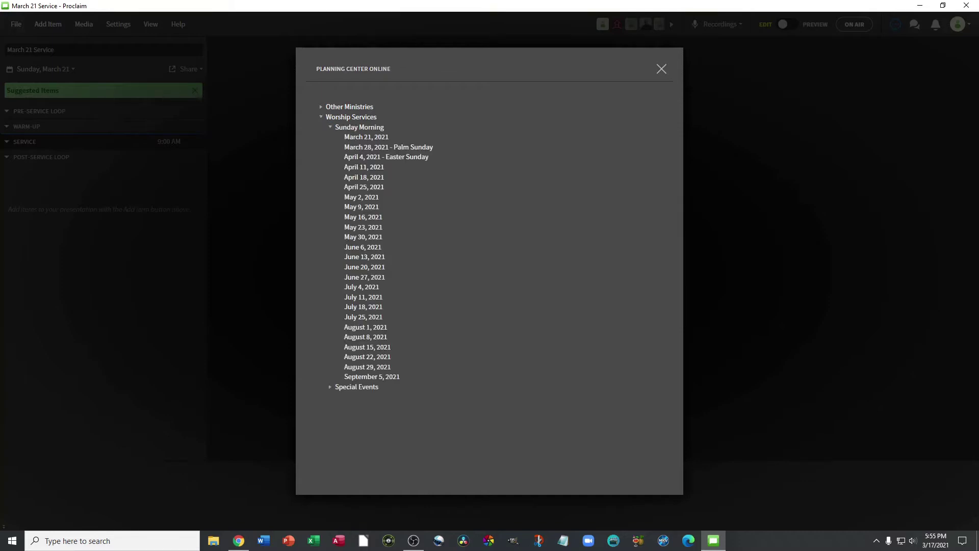
pyautogui.click(366, 137)
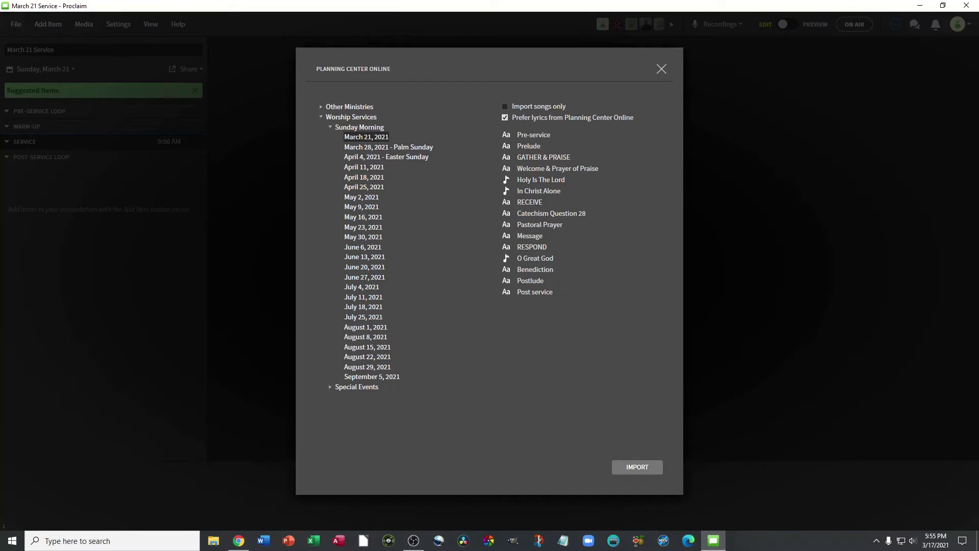
pyautogui.click(636, 467)
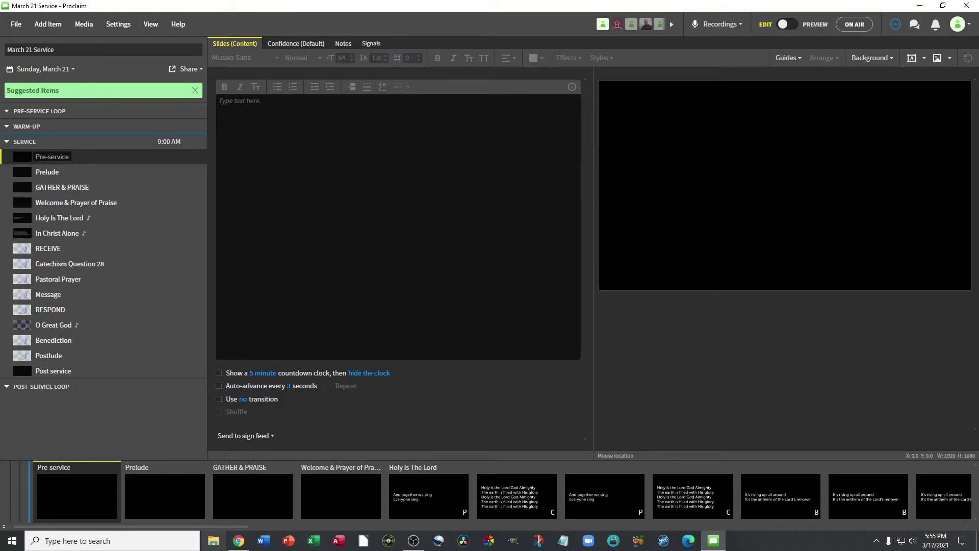
# - Extract drive-download-20210317T215512Z-001.zip in the Downloads folder to its default destination and return to the March 21 Service presentation
pyautogui.click(213, 541)
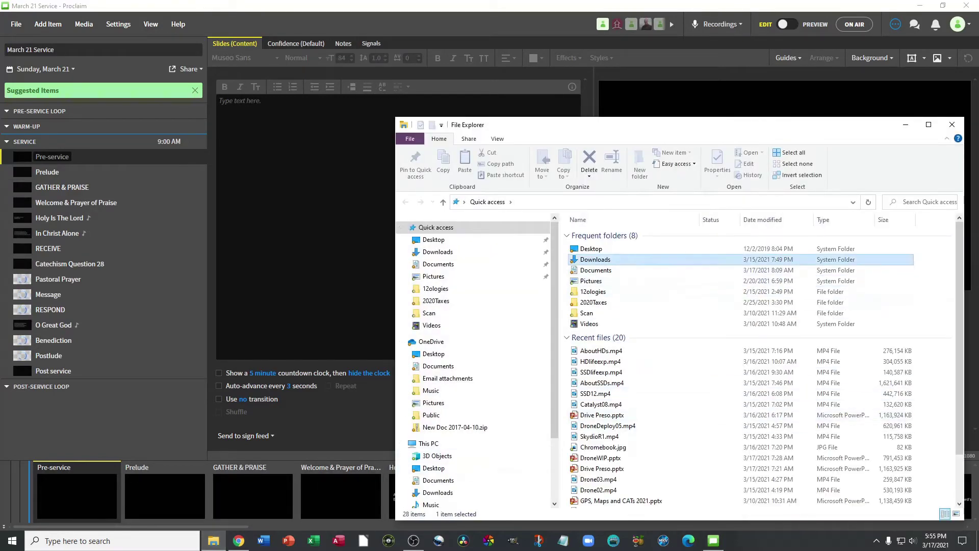
pyautogui.doubleClick(595, 259)
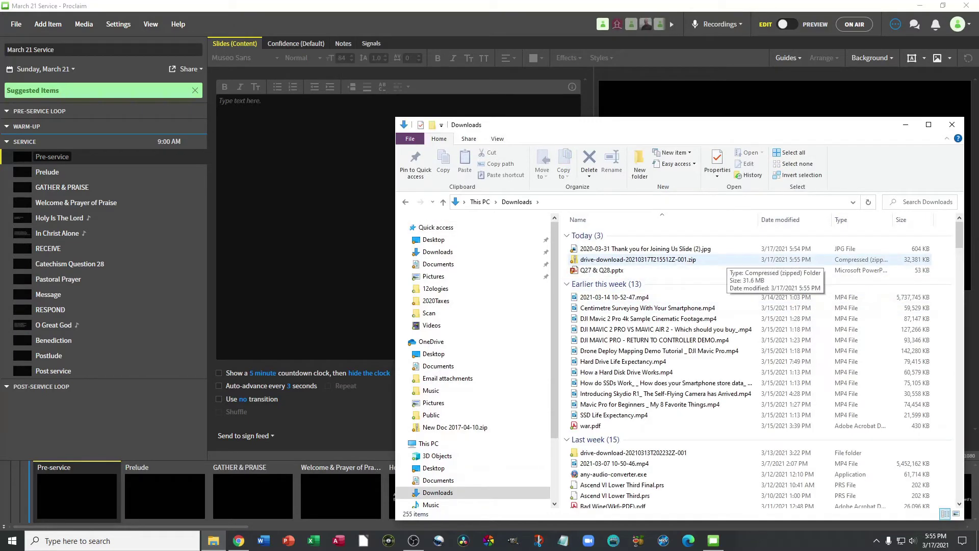
pyautogui.click(726, 259)
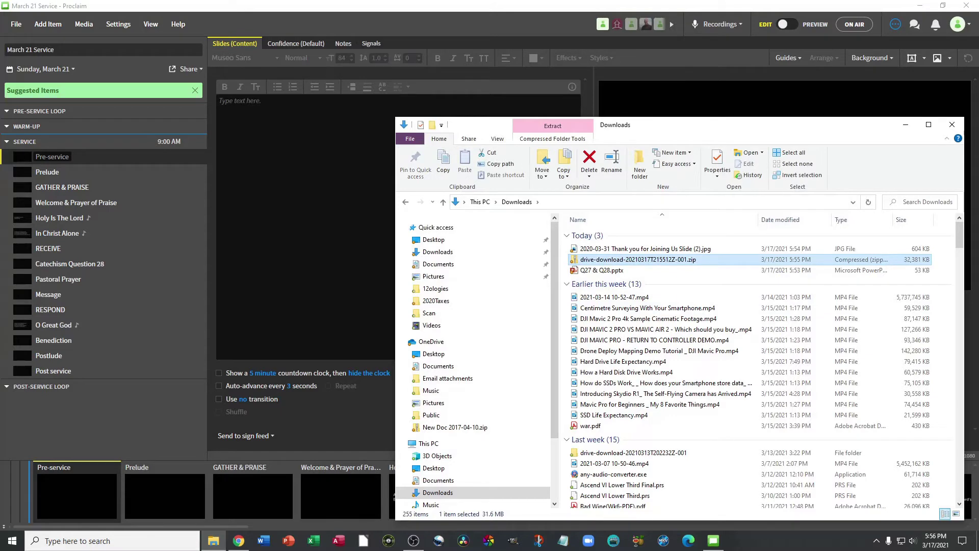
pyautogui.doubleClick(721, 259)
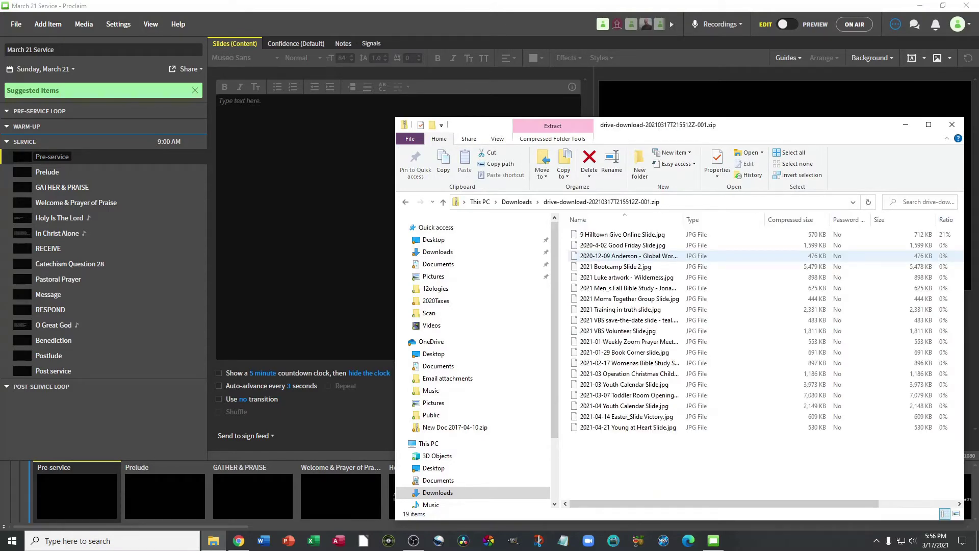
pyautogui.click(552, 139)
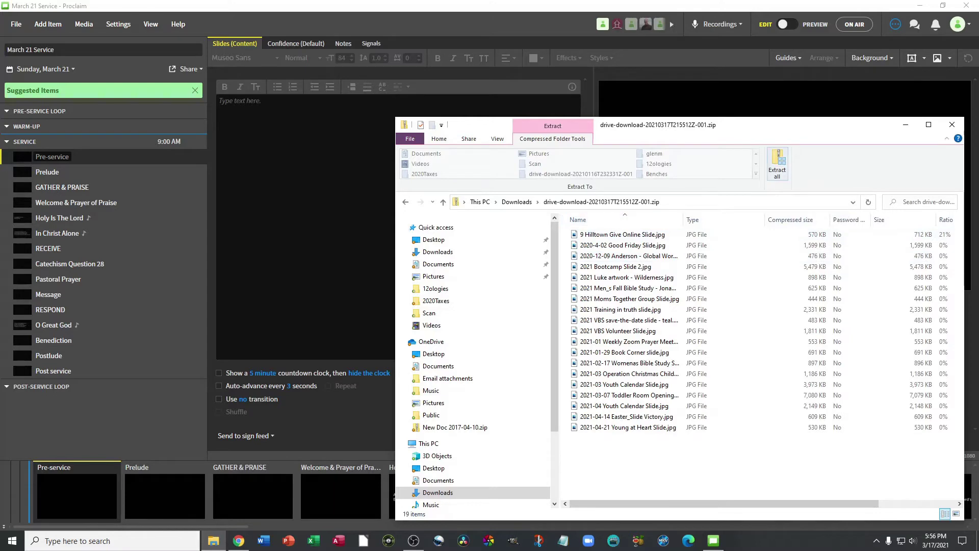
pyautogui.click(777, 163)
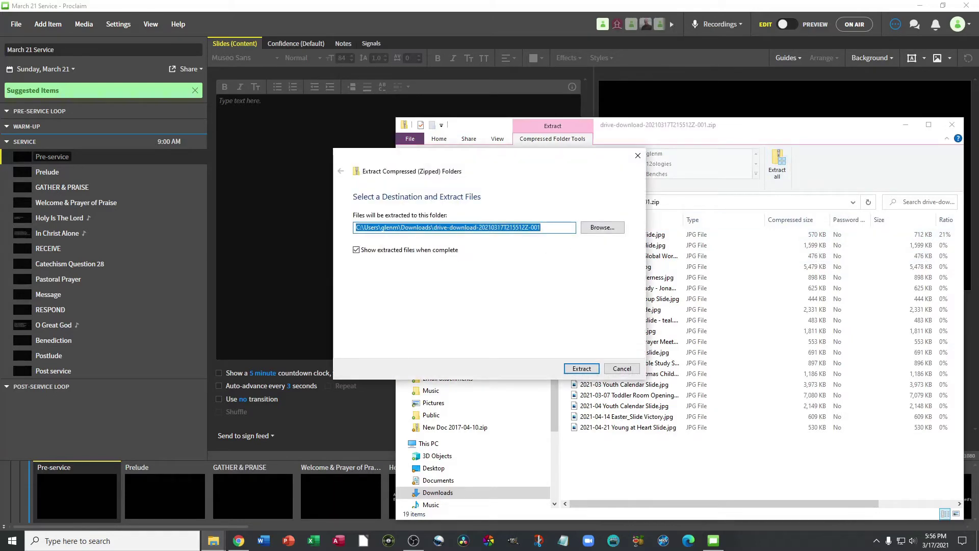
pyautogui.press('Return')
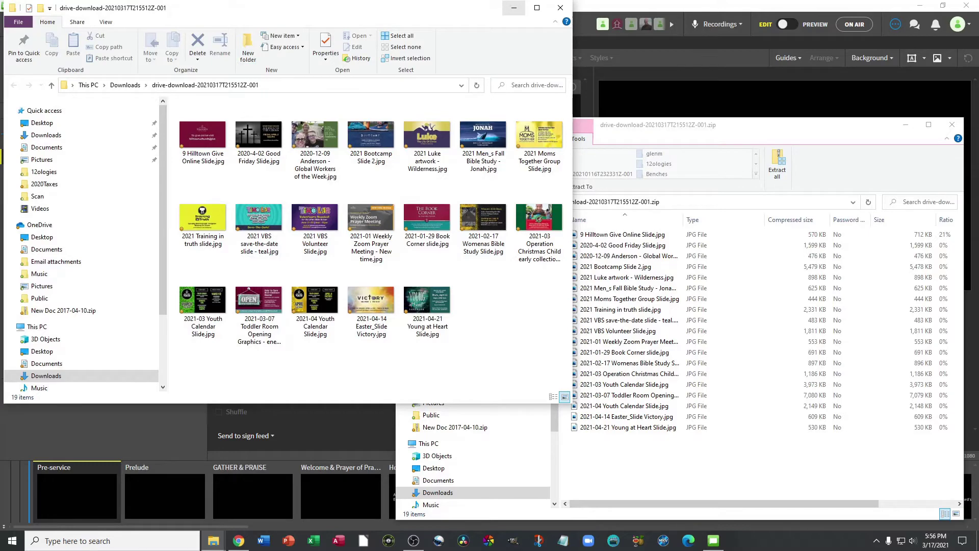
pyautogui.click(513, 8)
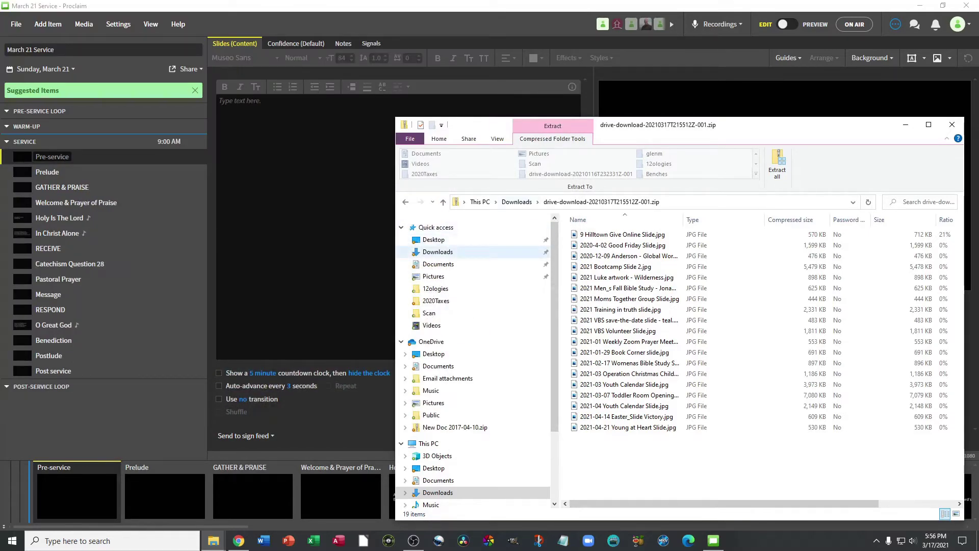
pyautogui.click(437, 251)
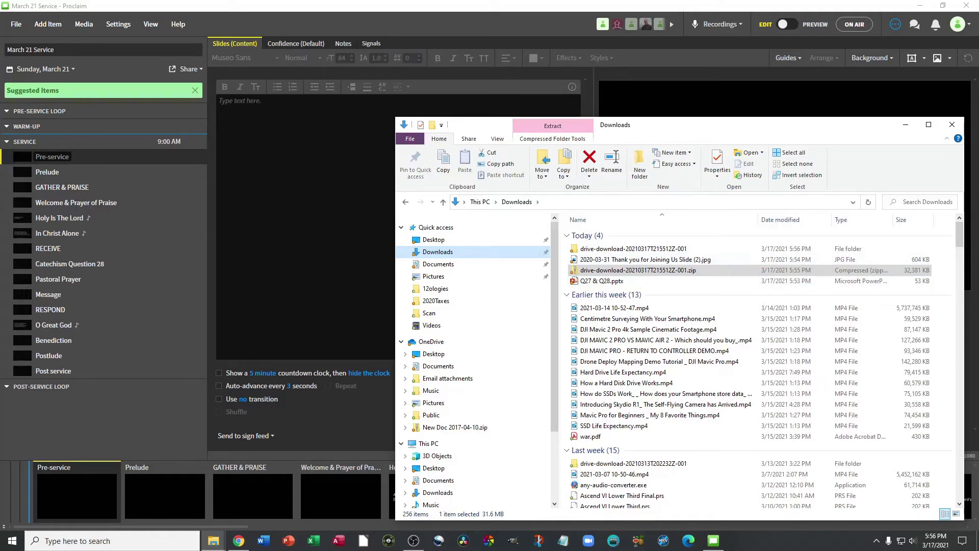
pyautogui.click(905, 125)
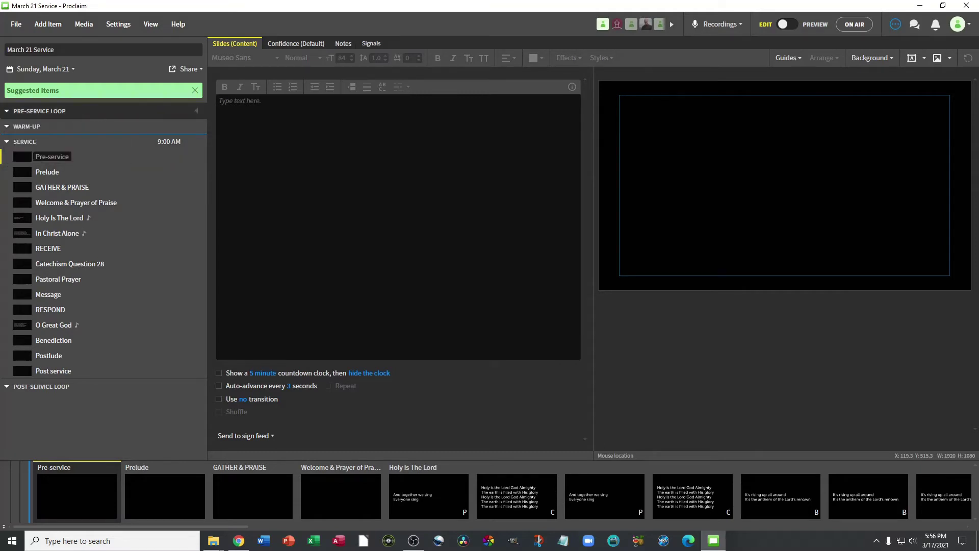
# - Add an Image Slideshow to the Pre-Service Loop with a countdown clock shown and auto-advance every 20 seconds
pyautogui.click(47, 24)
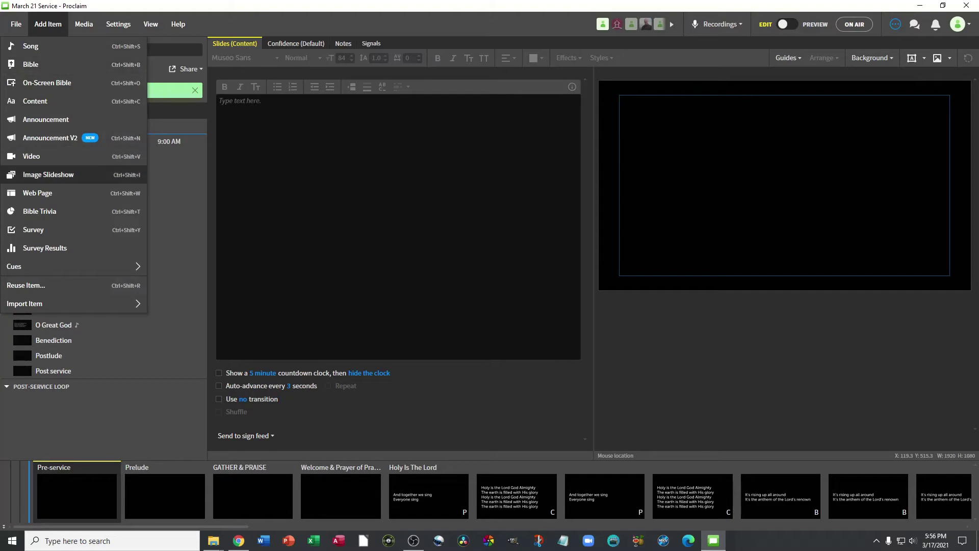
pyautogui.click(48, 175)
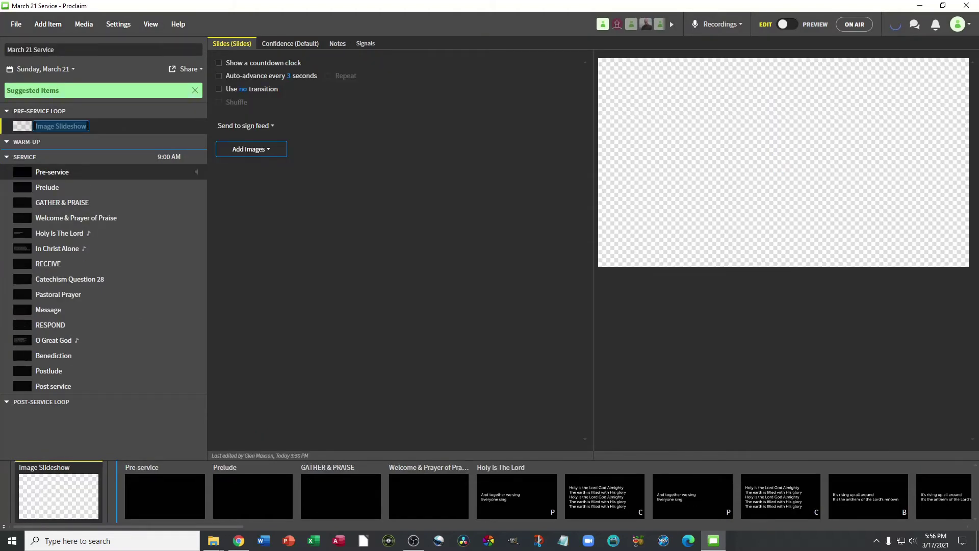
pyautogui.click(219, 62)
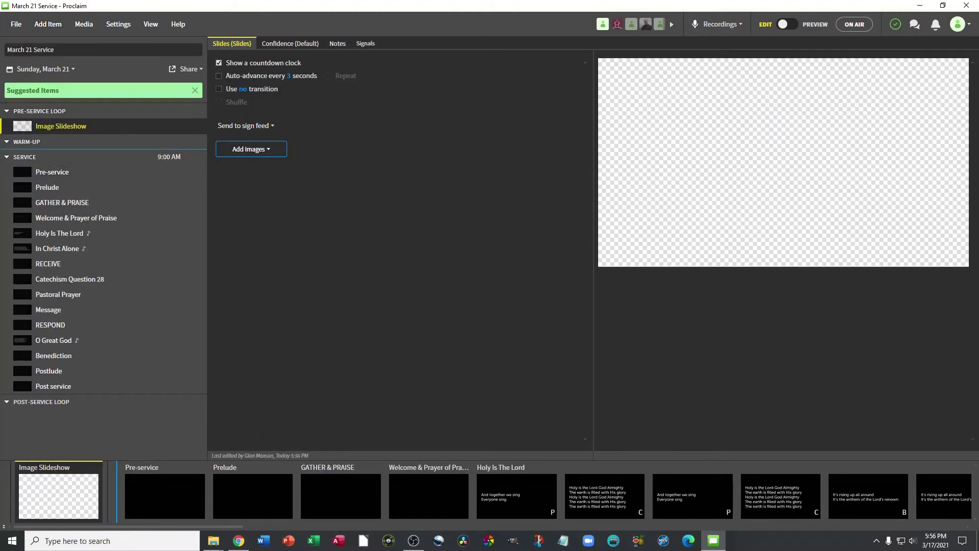
pyautogui.click(218, 75)
pyautogui.click(288, 76)
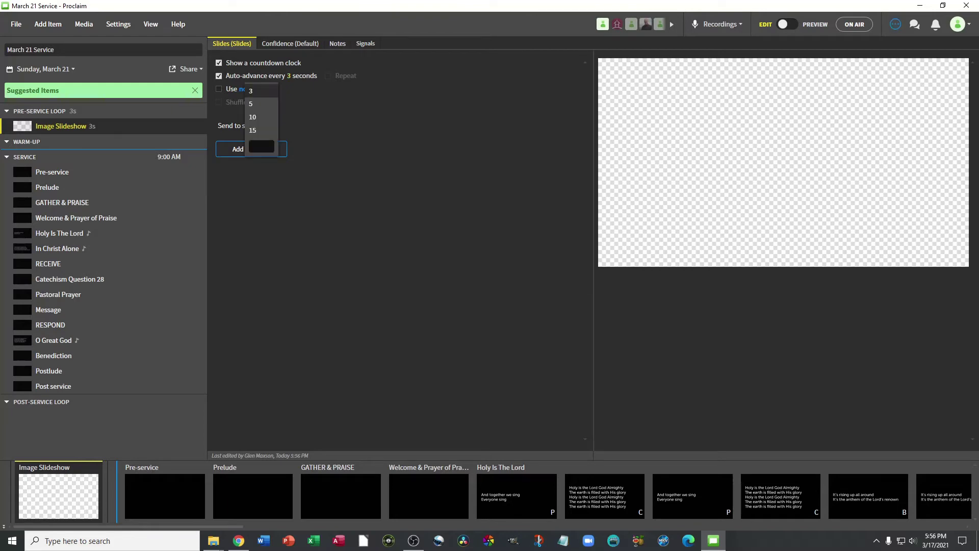
pyautogui.write('20')
pyautogui.press('Return')
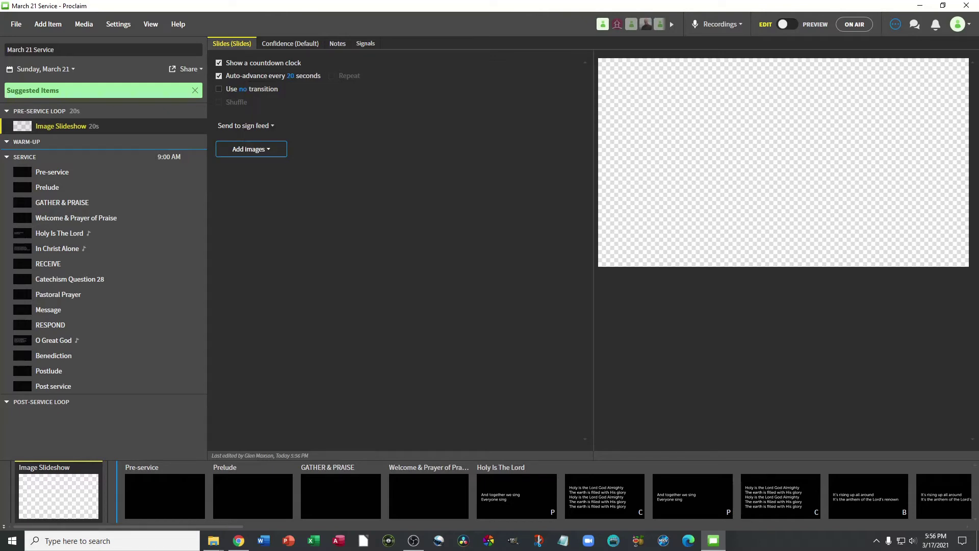
# - Import all images from the extracted drive-download-20210317T215512Z-001 folder into the Pre-Service Loop slideshow
pyautogui.click(251, 148)
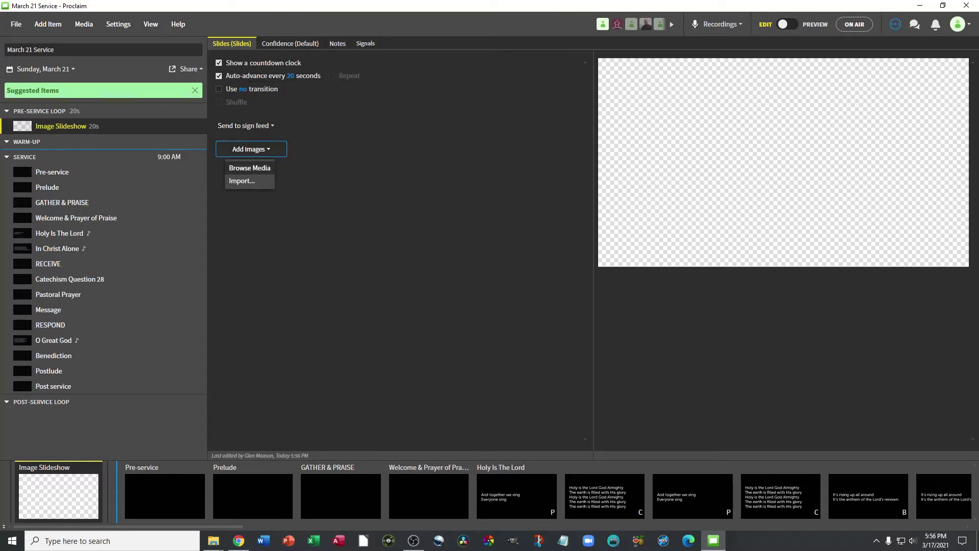
pyautogui.click(242, 180)
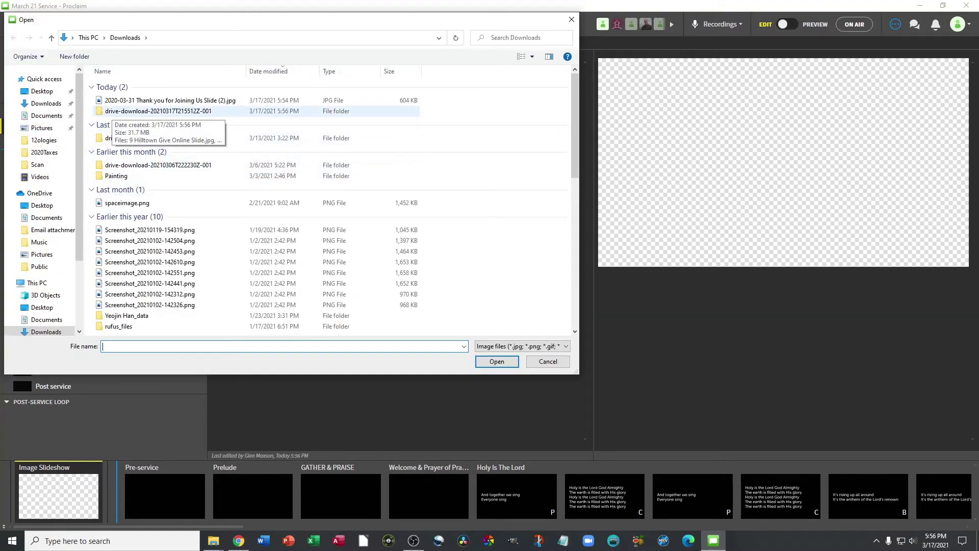
pyautogui.doubleClick(153, 111)
pyautogui.click(119, 104)
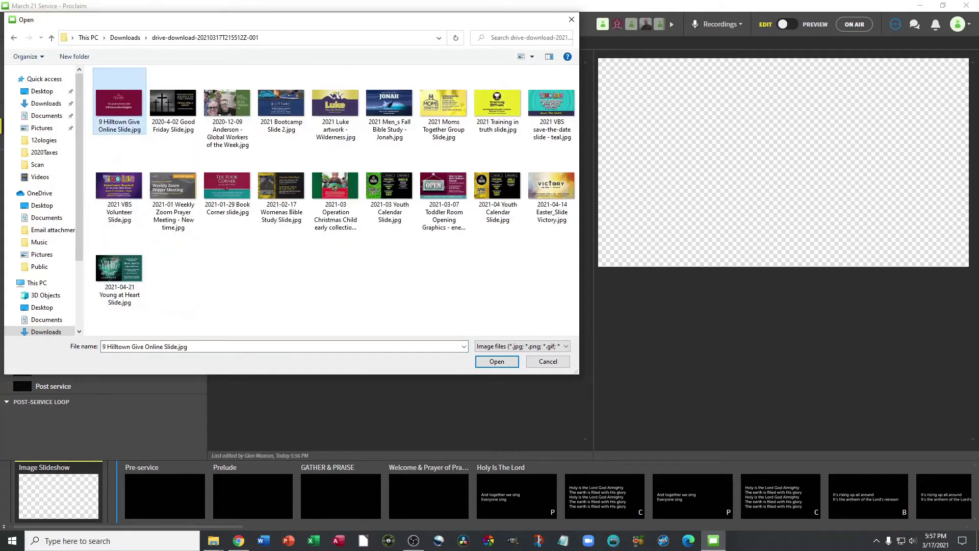
pyautogui.keyDown('shift'); pyautogui.click(134, 275); pyautogui.keyUp('shift')
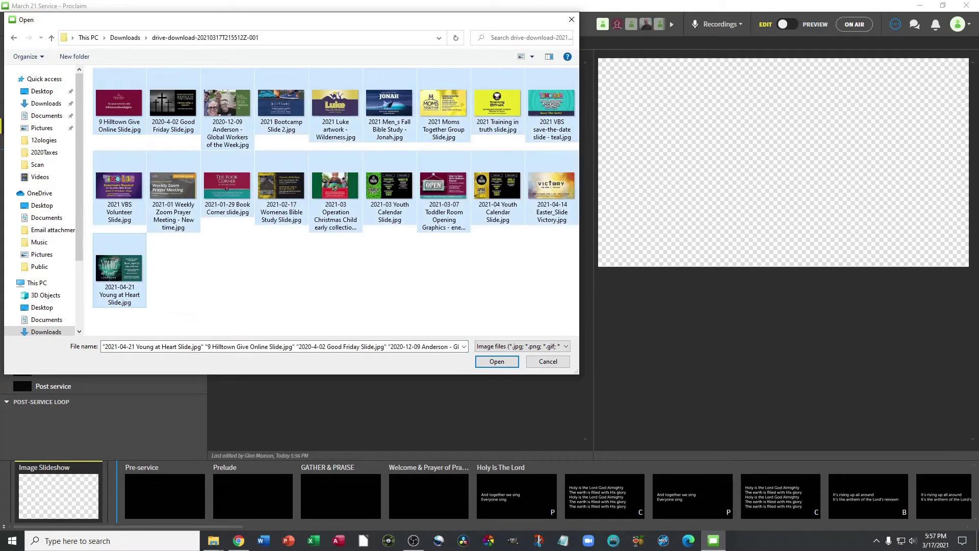
pyautogui.click(497, 361)
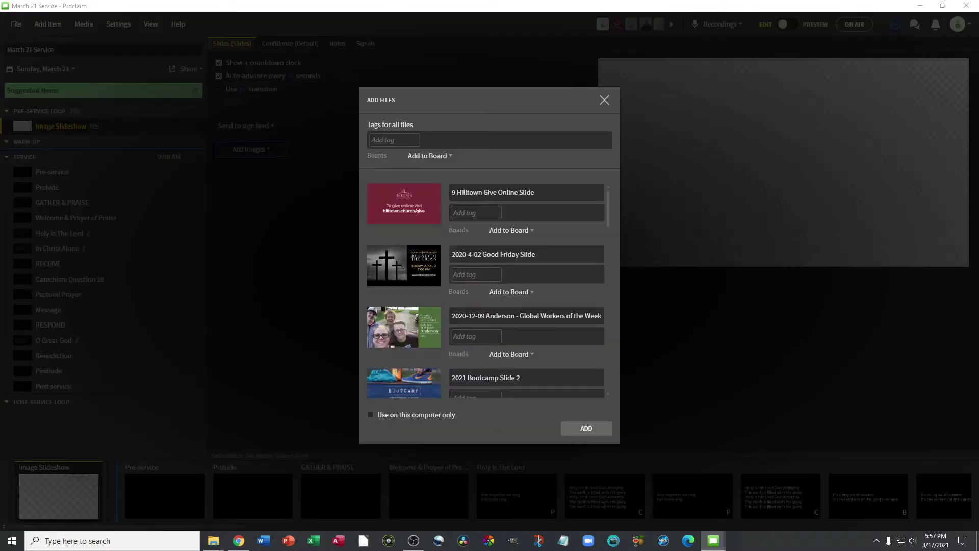
pyautogui.click(586, 428)
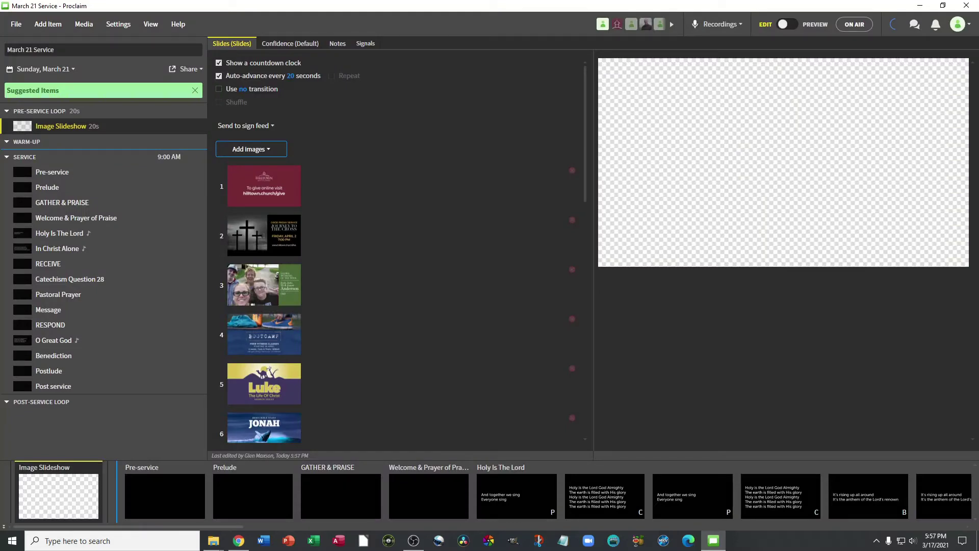
# - Add an Image Slideshow after Post service and import 2020-03-31 Thank you for Joining Us Slide (2).jpg from Downloads into it
pyautogui.click(53, 386)
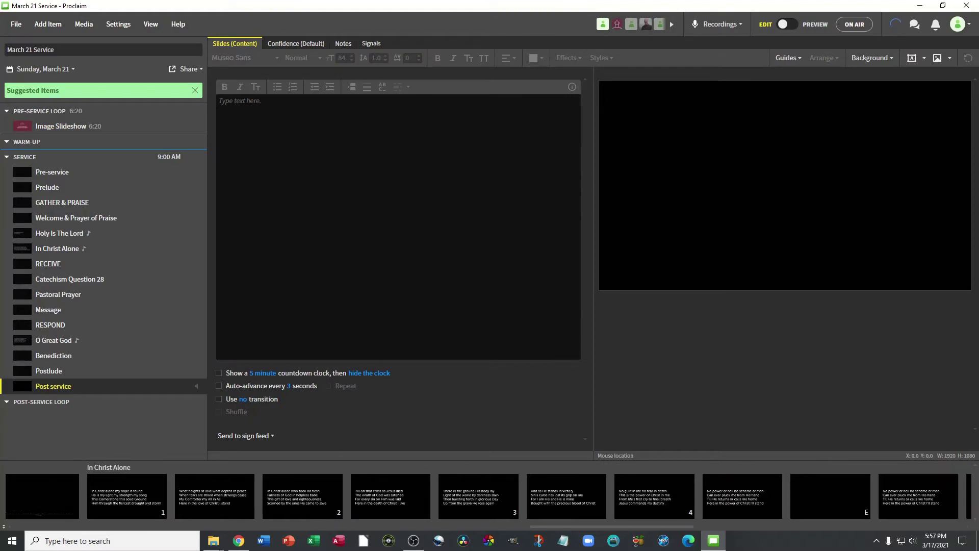
pyautogui.click(48, 24)
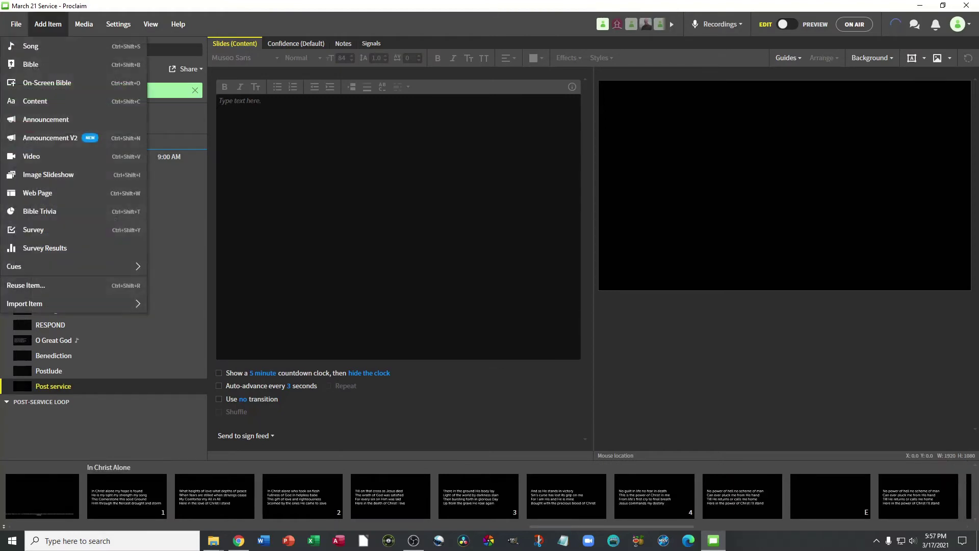
pyautogui.click(47, 174)
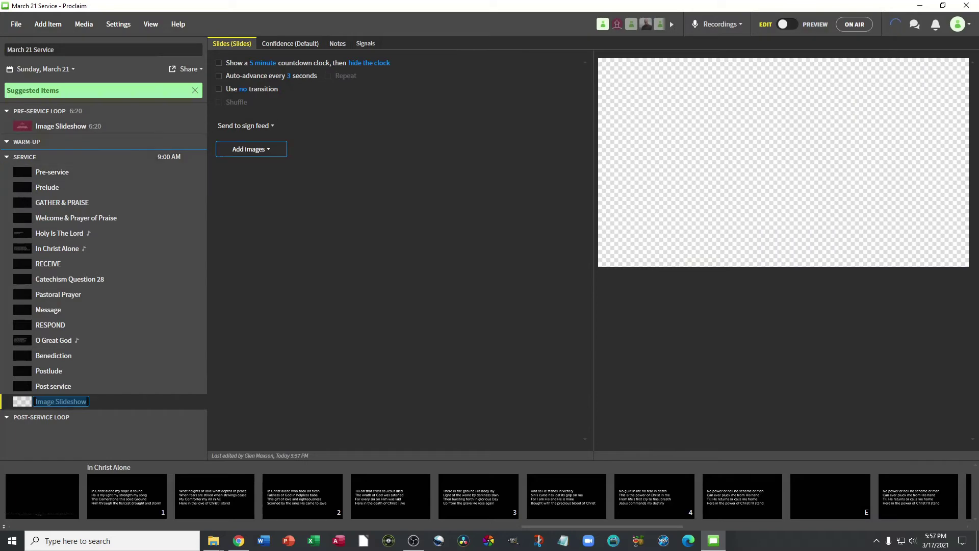
pyautogui.click(251, 149)
pyautogui.click(250, 182)
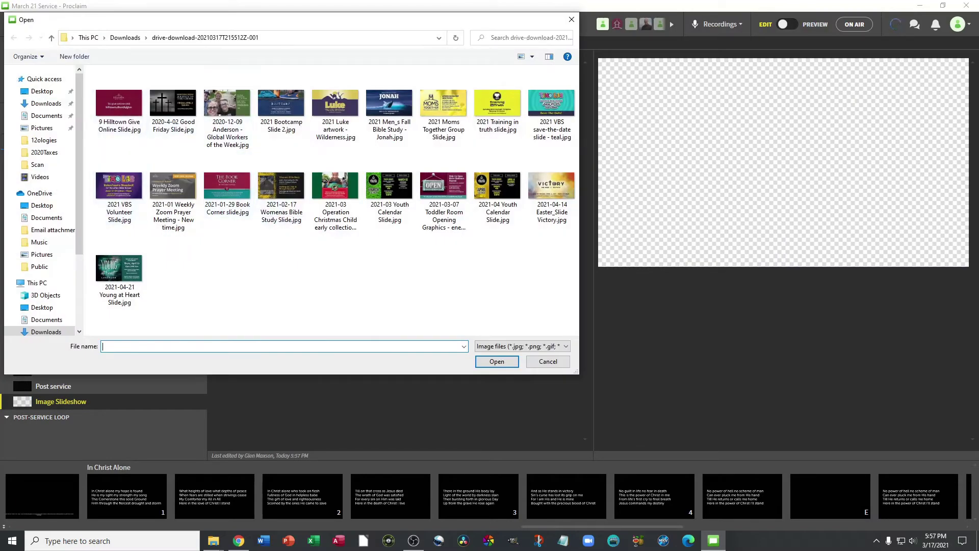
pyautogui.click(51, 37)
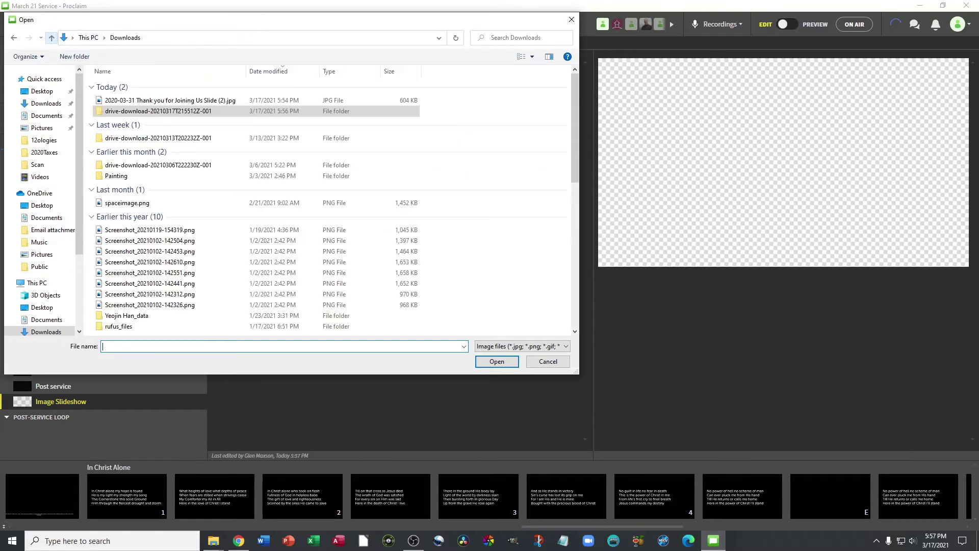
pyautogui.click(169, 100)
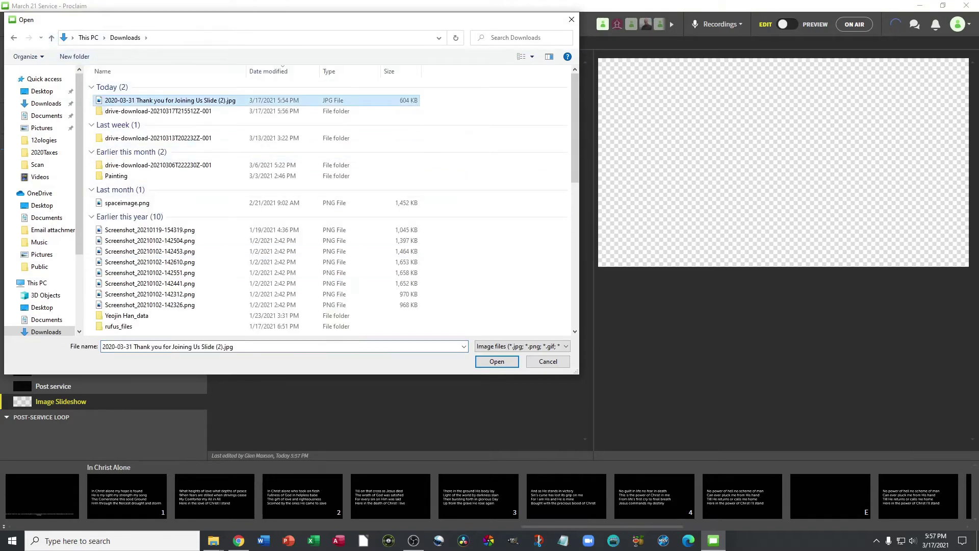
pyautogui.press('Return')
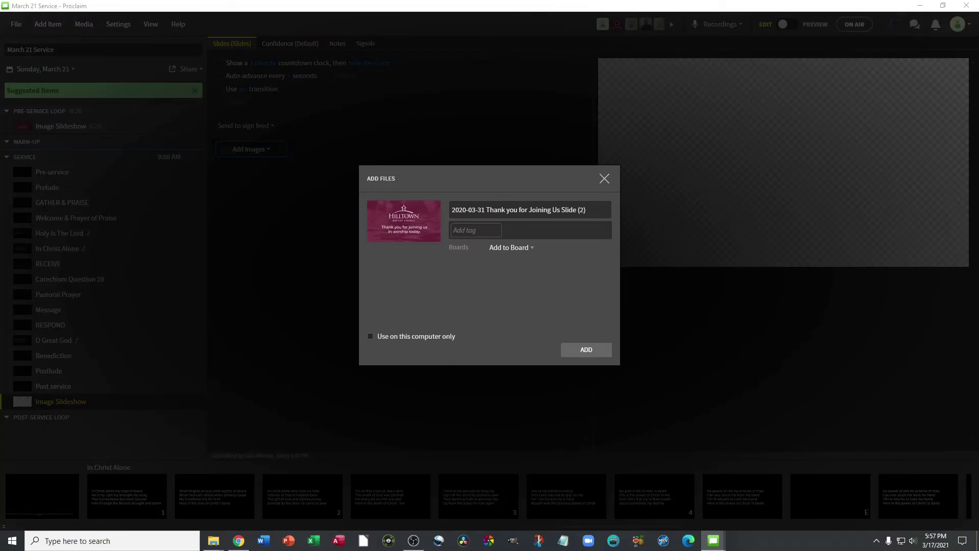
pyautogui.click(587, 350)
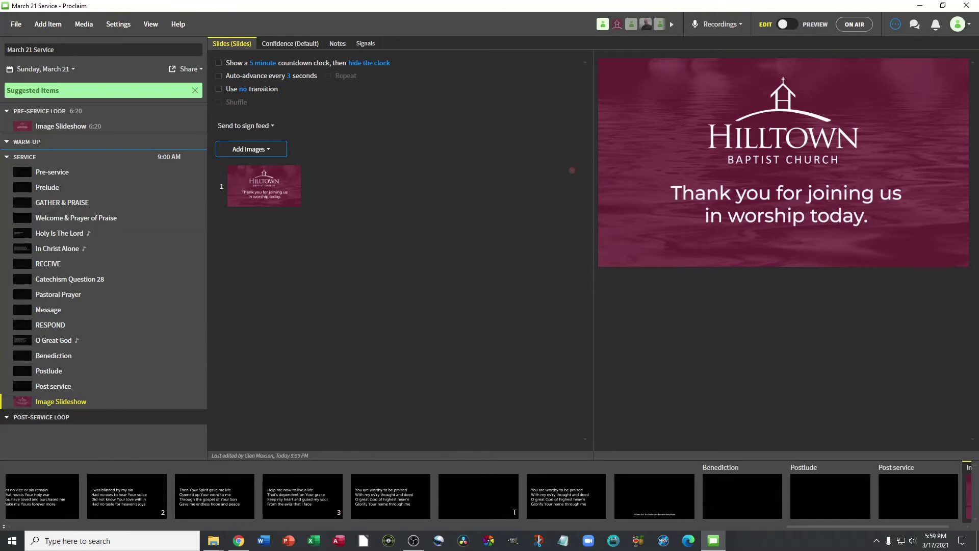
# - Add an Image Slideshow to the Post-Service Loop and make it auto-advance every 15 seconds
pyautogui.click(47, 24)
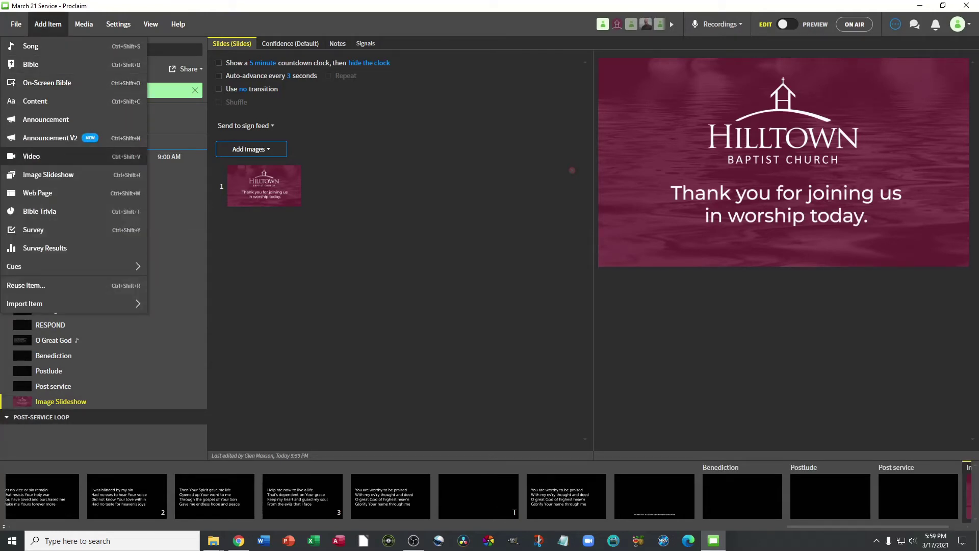
pyautogui.click(48, 175)
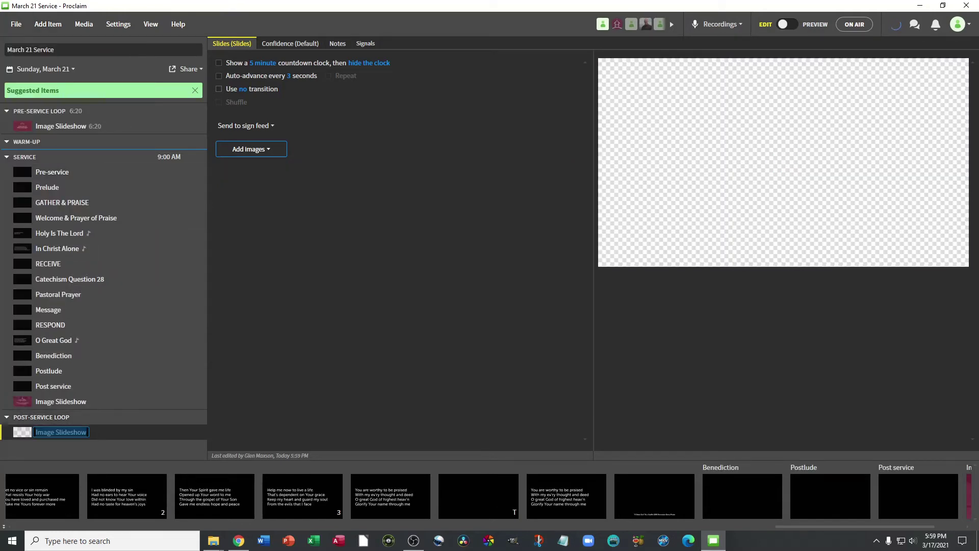
pyautogui.click(219, 76)
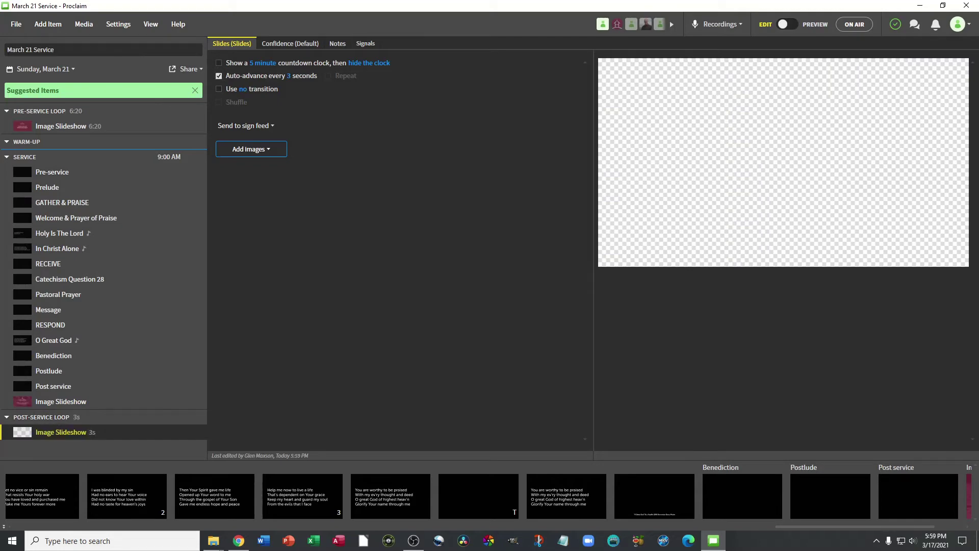
pyautogui.click(289, 75)
pyautogui.click(261, 127)
# - Import all images from the drive-download-20210317T215512Z-001 folder into the Post-Service Loop slideshow
pyautogui.click(251, 148)
pyautogui.click(249, 167)
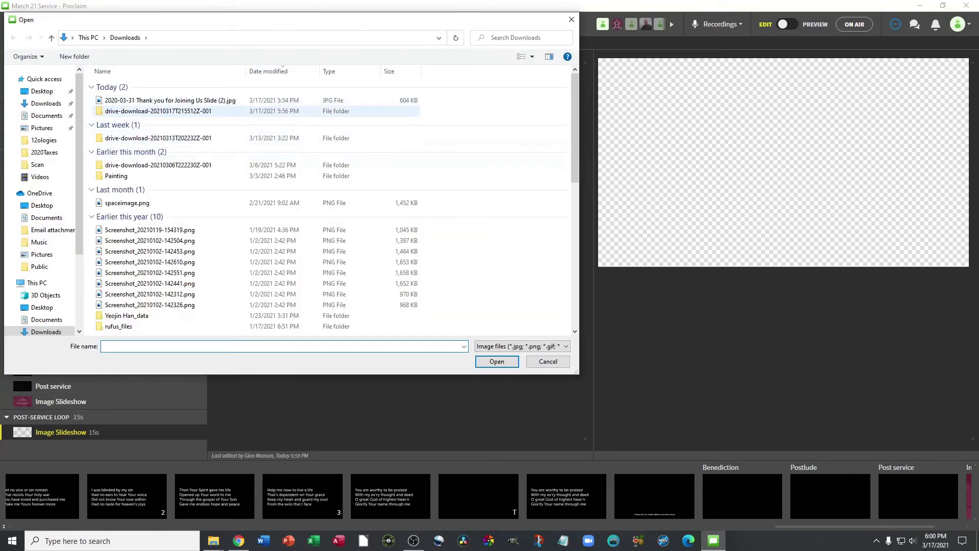
pyautogui.doubleClick(158, 110)
pyautogui.click(119, 107)
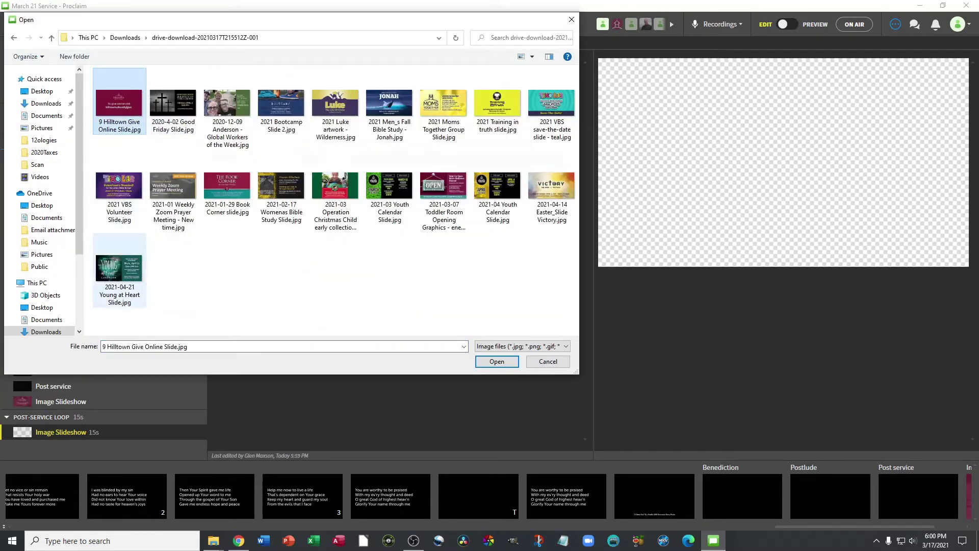
pyautogui.click(119, 270)
pyautogui.click(119, 107)
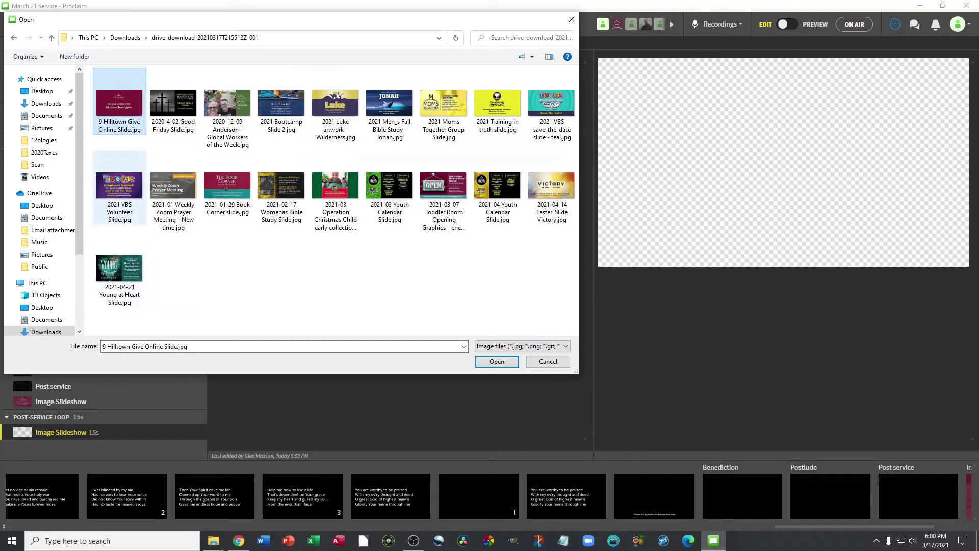
pyautogui.keyDown('shift'); pyautogui.click(119, 270); pyautogui.keyUp('shift')
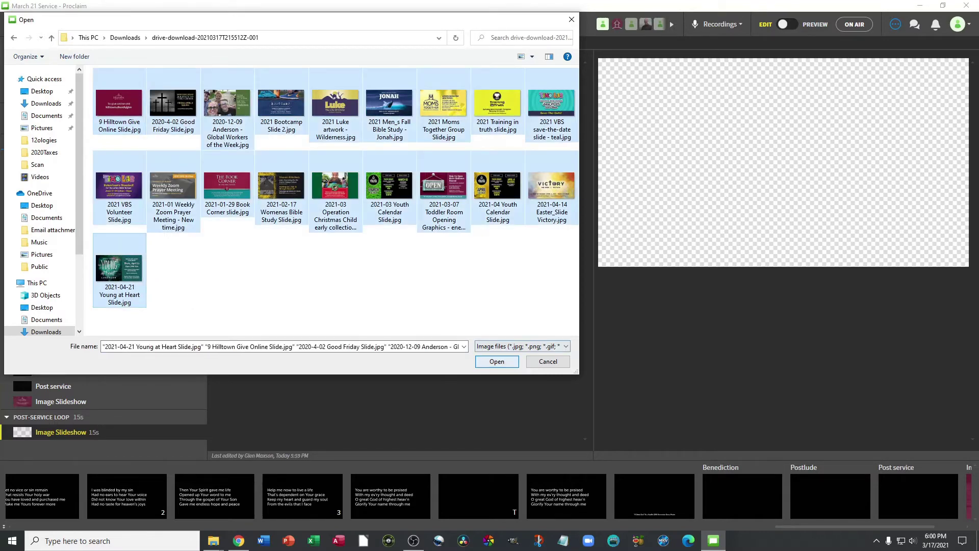
pyautogui.click(497, 360)
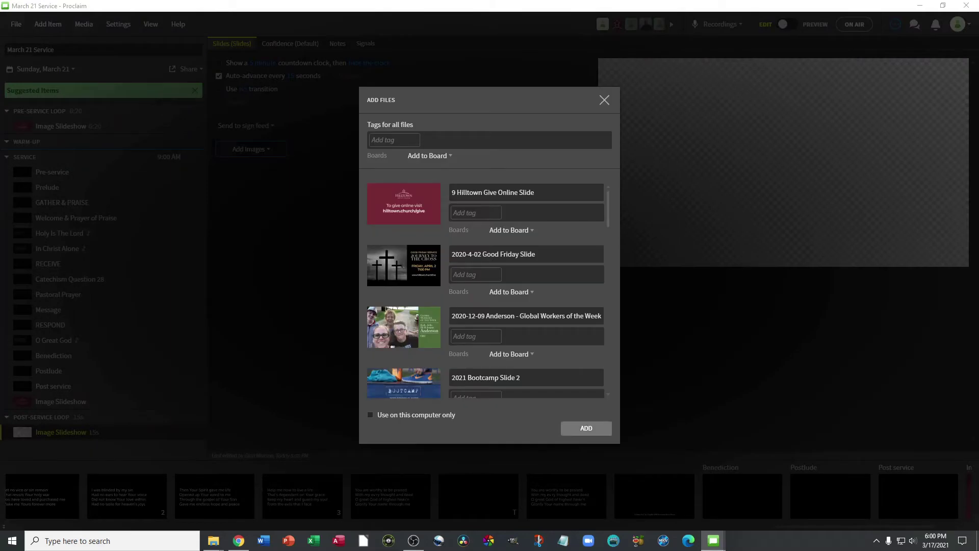
pyautogui.click(587, 428)
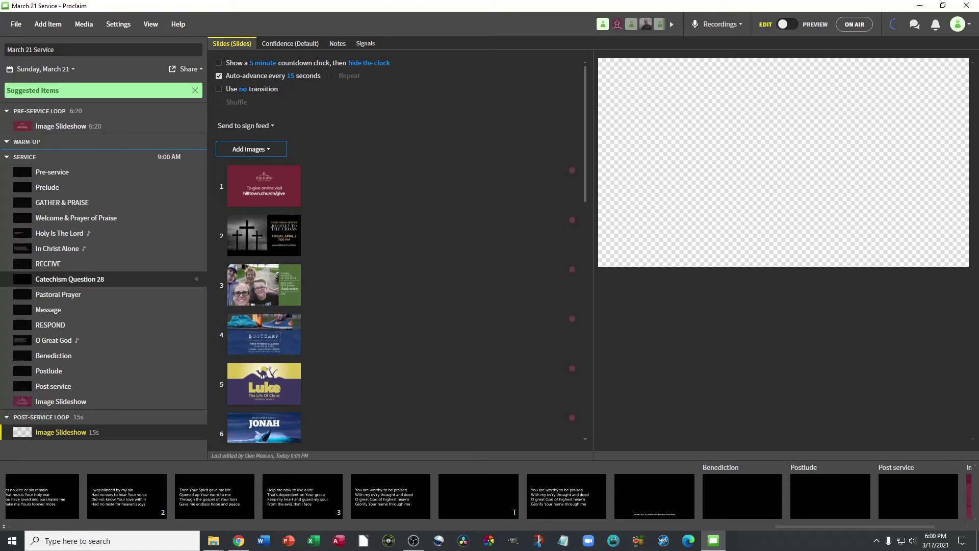
# - Import the PowerPoint file Q27 & Q28.pptx as converted images after Catechism Question 28, and check both imported slides
pyautogui.click(69, 278)
pyautogui.click(48, 24)
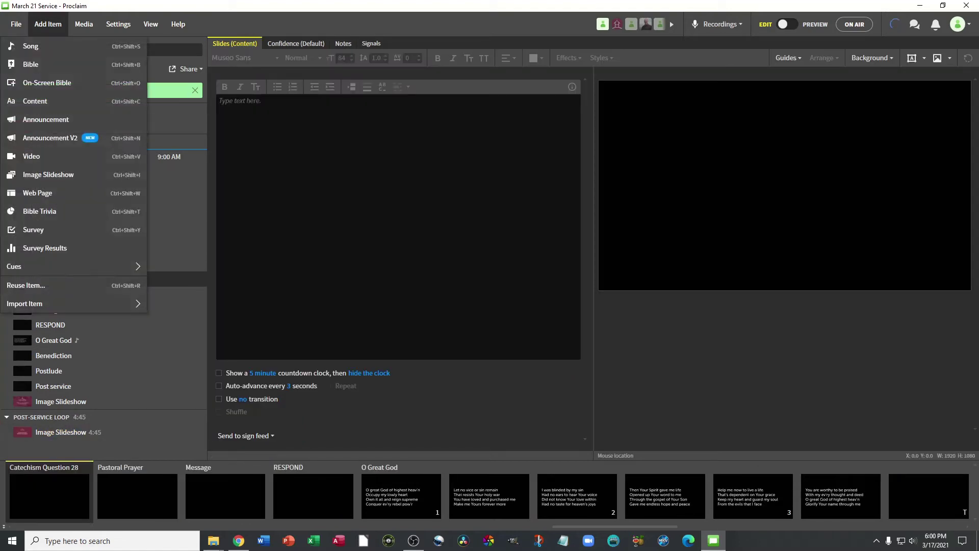
pyautogui.moveTo(76, 304)
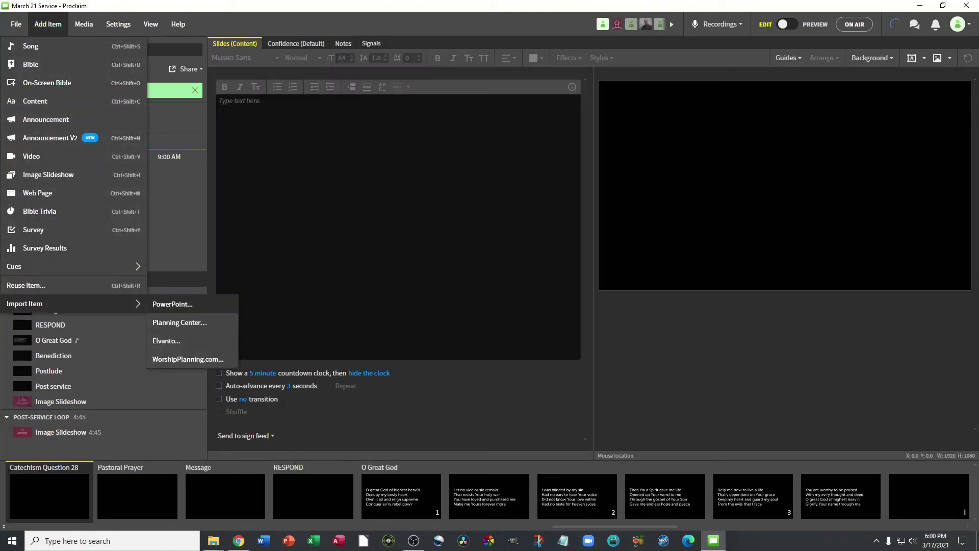
pyautogui.click(169, 304)
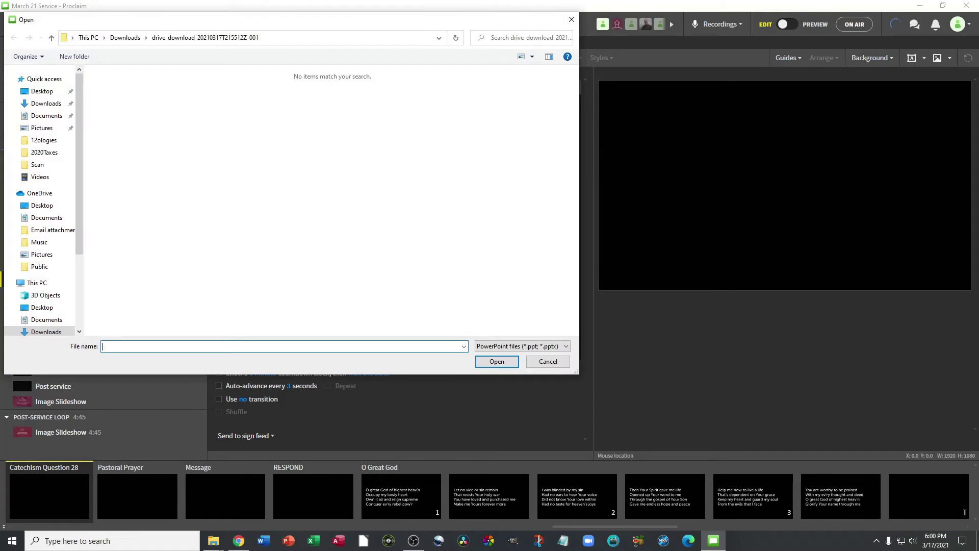
pyautogui.click(125, 37)
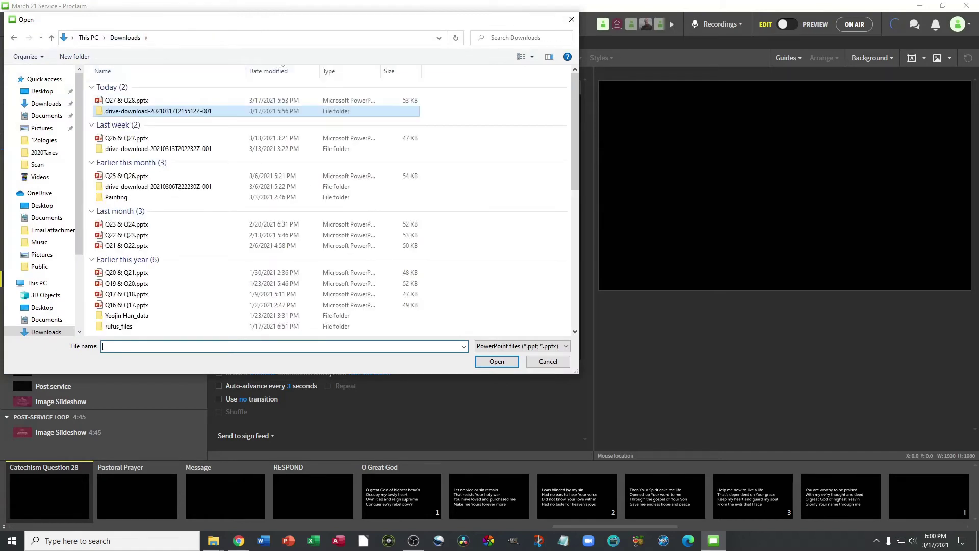
pyautogui.click(126, 100)
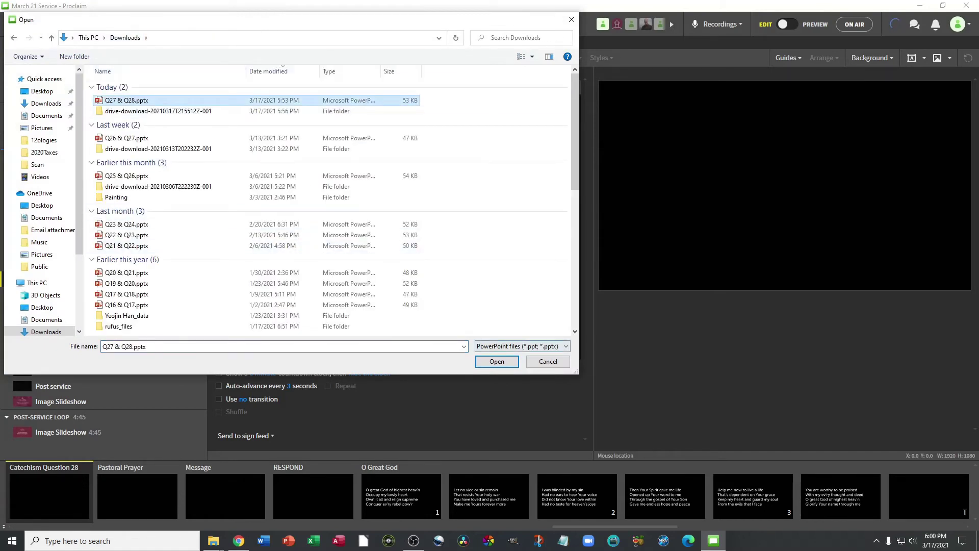
pyautogui.press('Return')
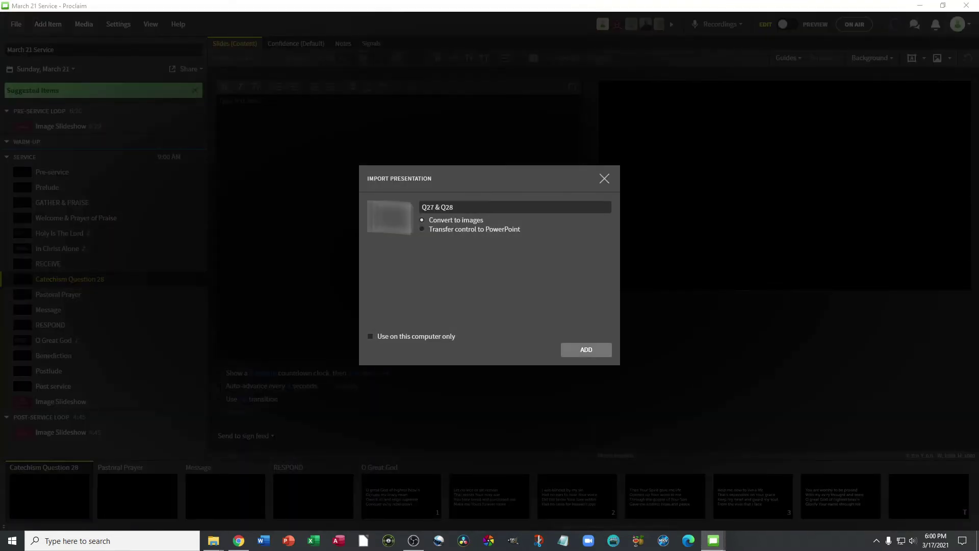
pyautogui.press('Return')
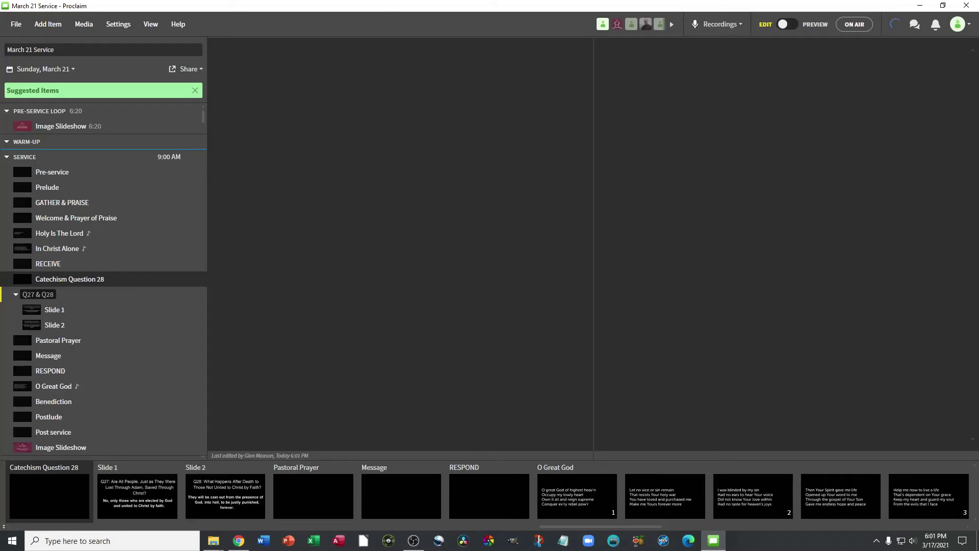
pyautogui.click(54, 309)
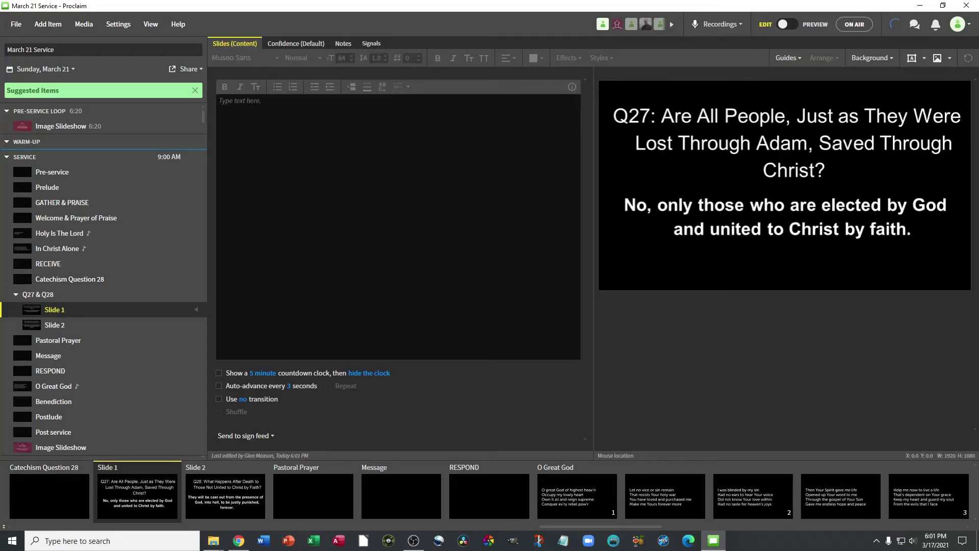
pyautogui.press('Down')
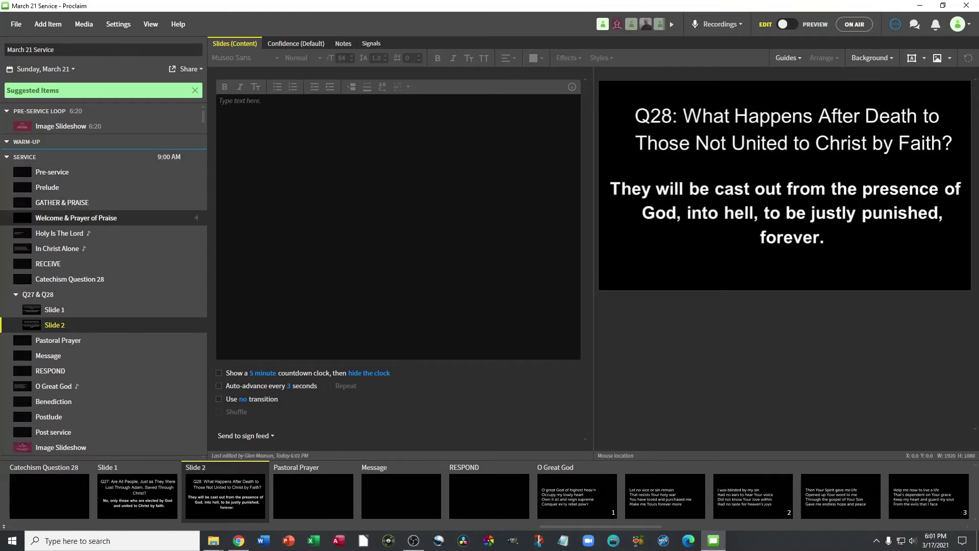
# - In the Holy Is The Lord song order, replace Instrumental with Blank and change both Verse entries to Verse 1
pyautogui.click(59, 233)
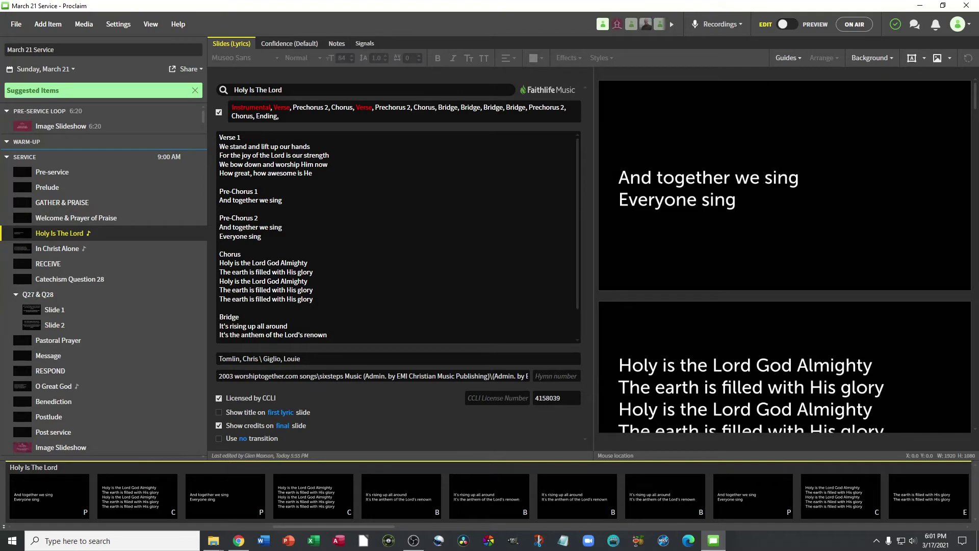
pyautogui.doubleClick(251, 107)
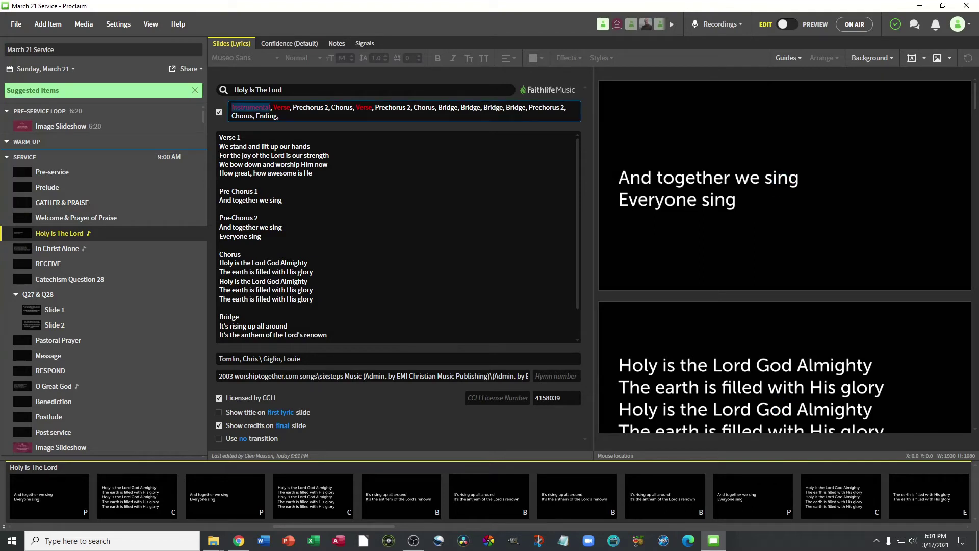
pyautogui.write('Blank')
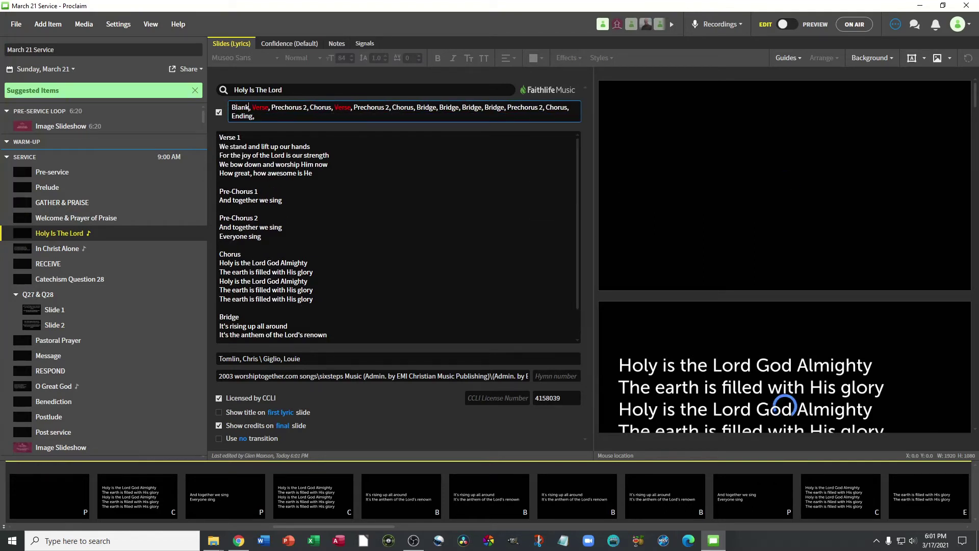
pyautogui.click(269, 107)
pyautogui.write('1')
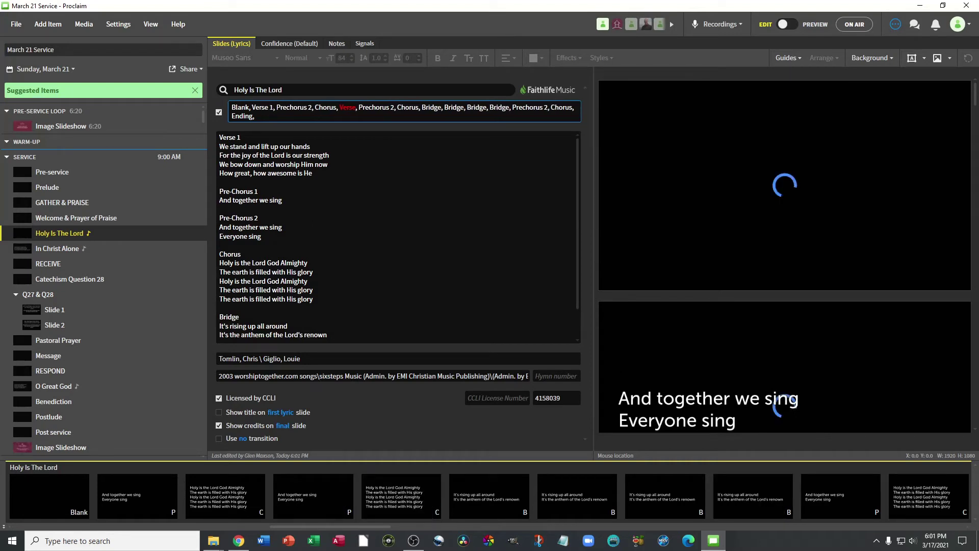
pyautogui.click(356, 107)
pyautogui.write('1')
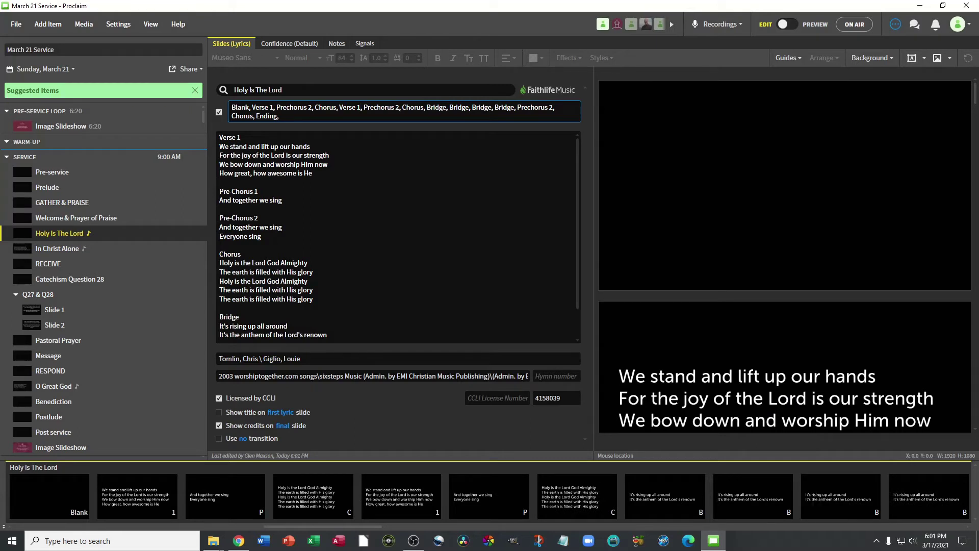
# - Split the Holy Is The Lord lyrics with blank lines after the second line of Verse 1 and the second and fourth Chorus lines
pyautogui.click(329, 155)
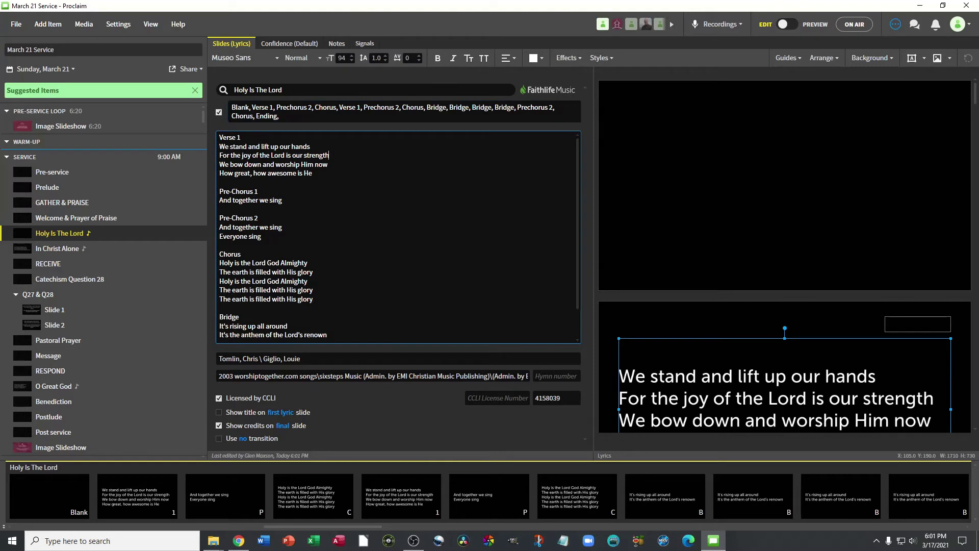
pyautogui.press('Return')
pyautogui.click(313, 281)
pyautogui.press('Return')
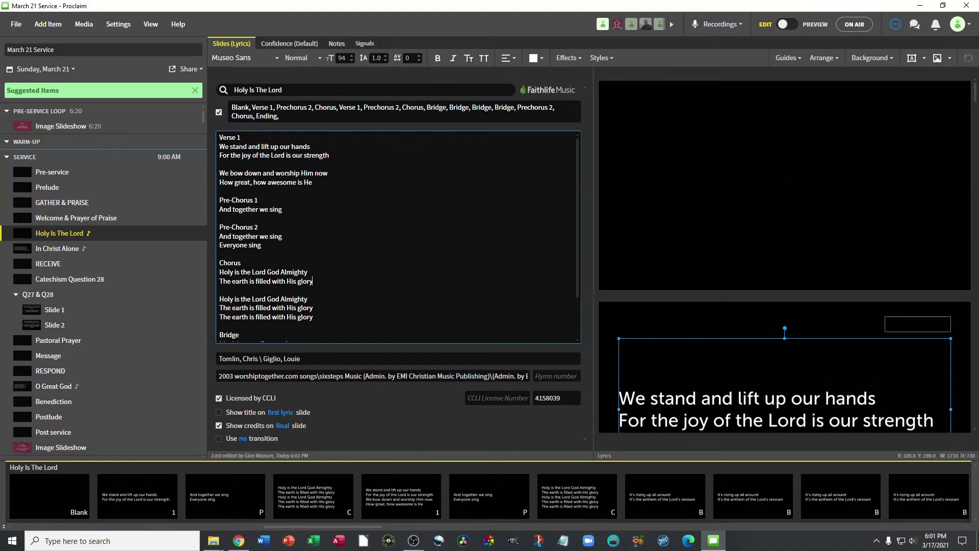
pyautogui.click(313, 307)
pyautogui.press('Return')
pyautogui.scroll(-3, 398, 237)
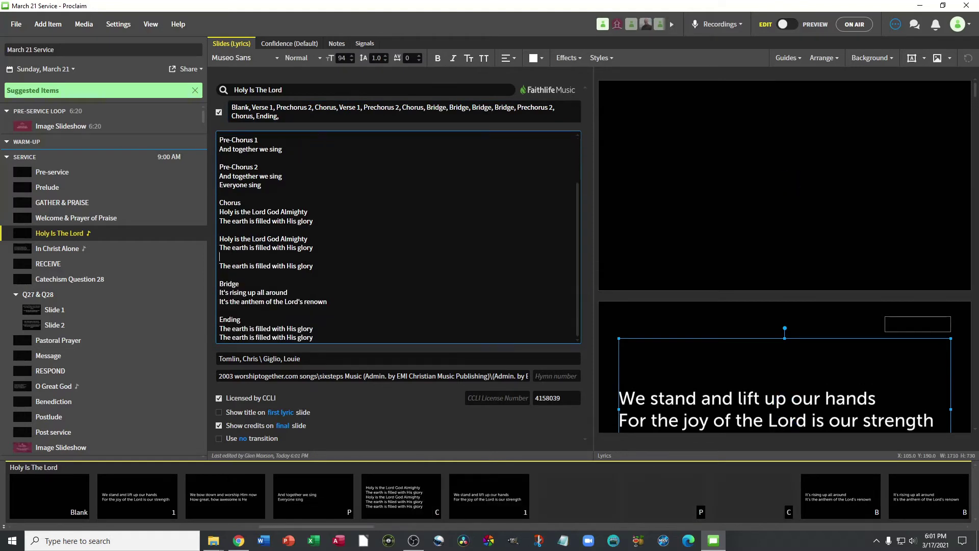
pyautogui.scroll(3, 398, 237)
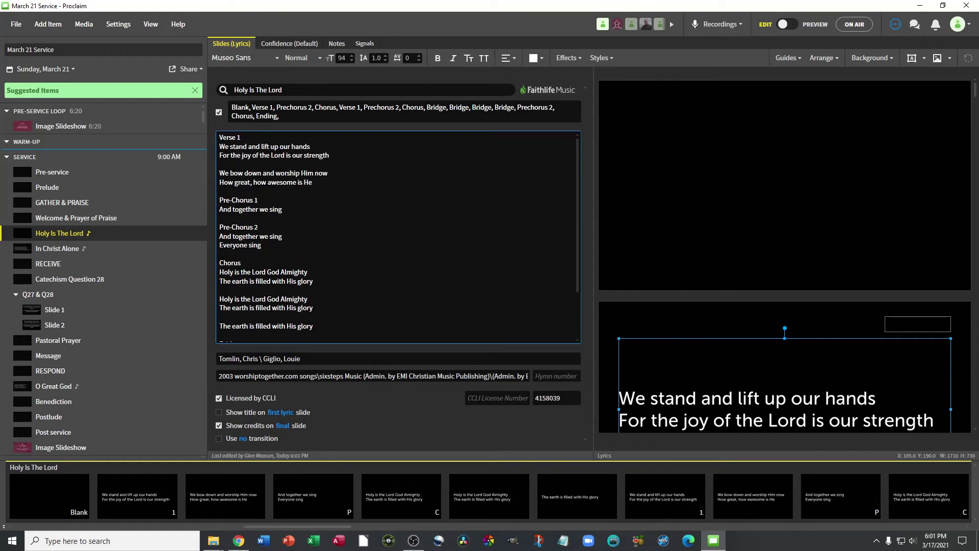
# - Shrink the song's lyrics box to about 267 high, centre its text and move the box down to about Y 773
pyautogui.scroll(-4, 784, 255)
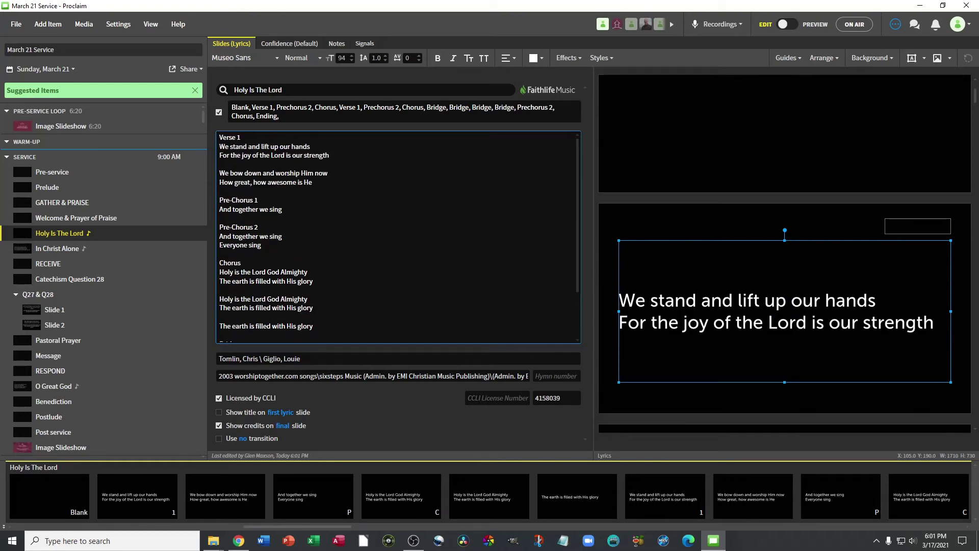
pyautogui.moveTo(785, 240); pyautogui.dragTo(784, 331)
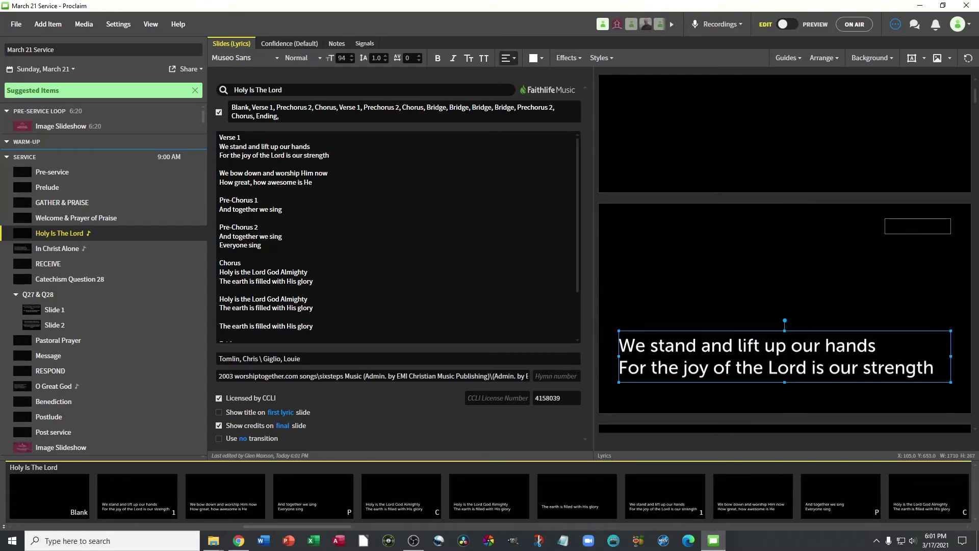
pyautogui.click(508, 57)
pyautogui.click(472, 113)
pyautogui.moveTo(784, 356); pyautogui.dragTo(784, 379)
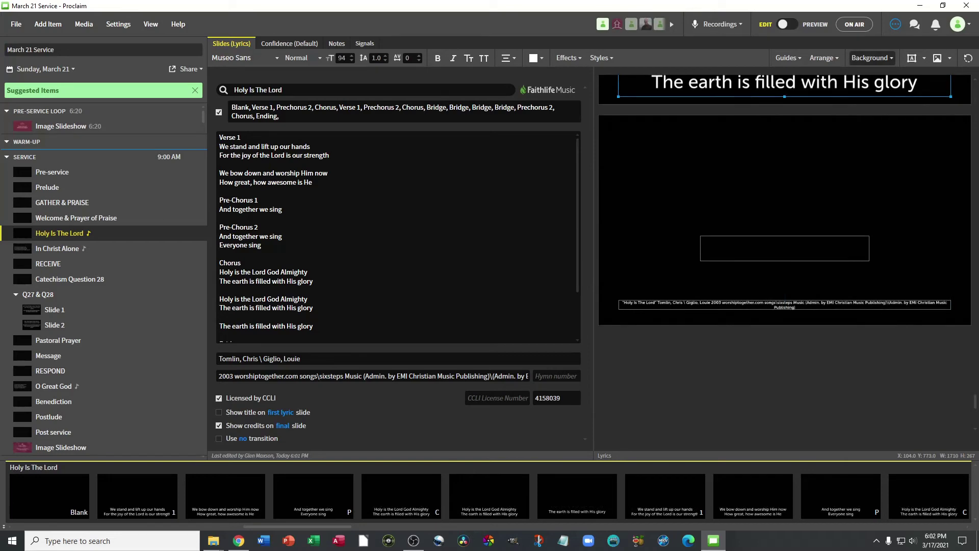
# - Apply the dark teal image img_mouseover3 from the Group Upload media as the Holy Is The Lord background
pyautogui.click(872, 57)
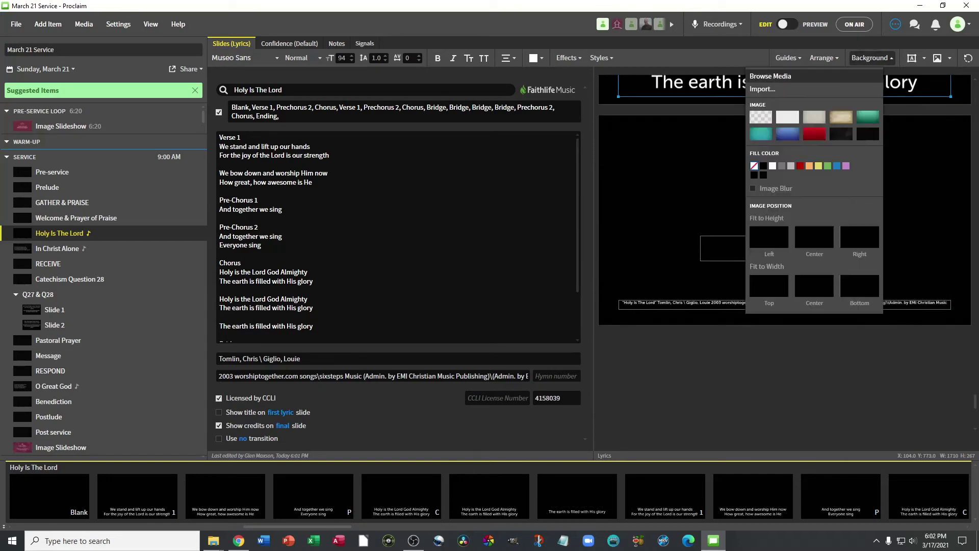
pyautogui.click(770, 76)
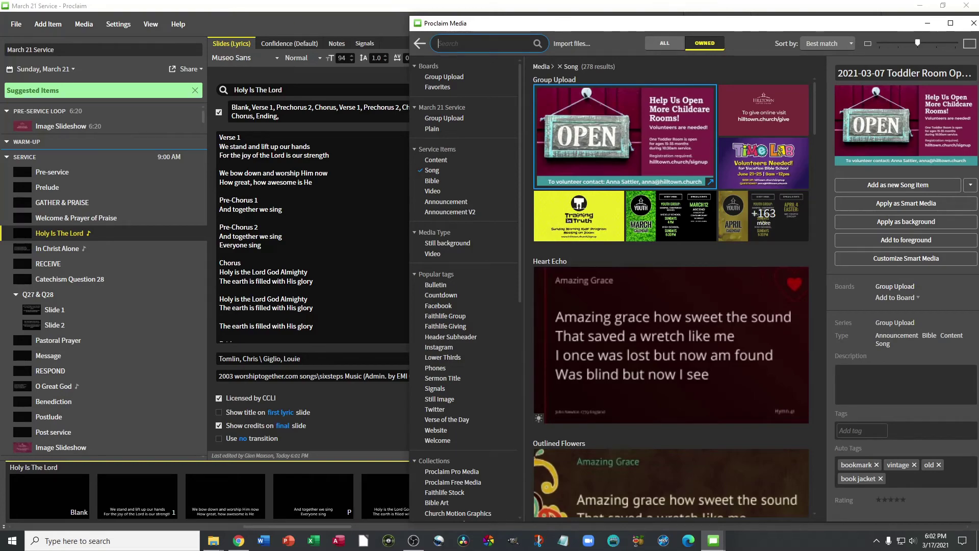
pyautogui.click(763, 214)
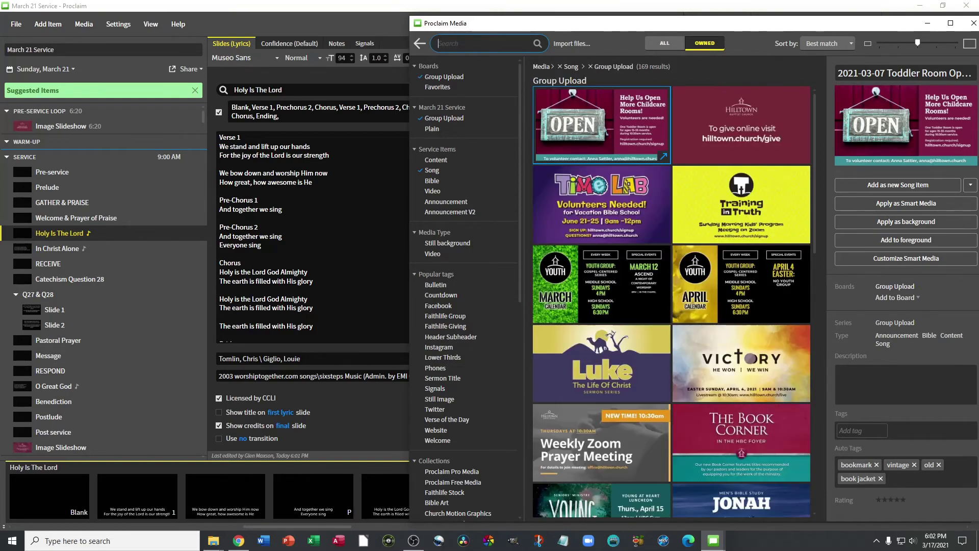
pyautogui.scroll(-2, 763, 214)
pyautogui.scroll(-12, 671, 300)
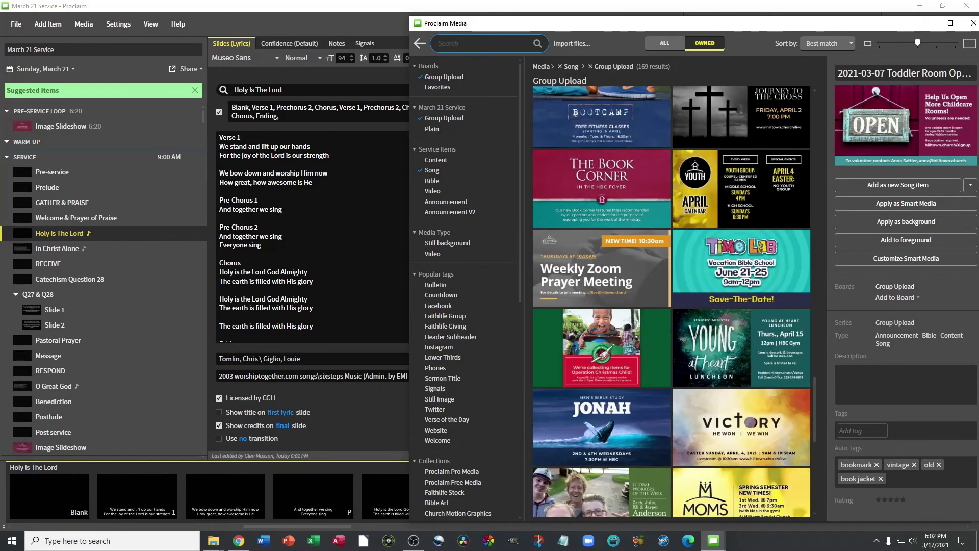
pyautogui.scroll(-15, 671, 301)
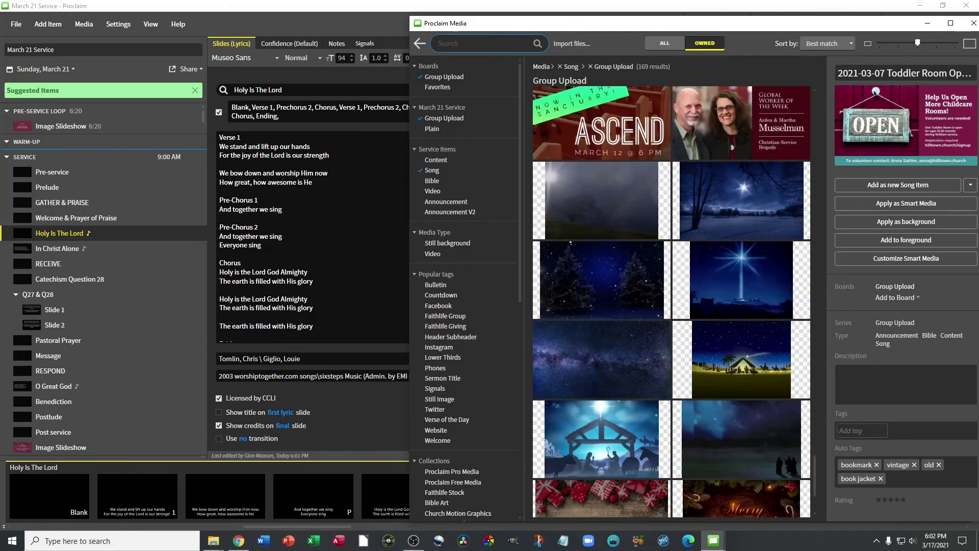
pyautogui.scroll(-3, 671, 301)
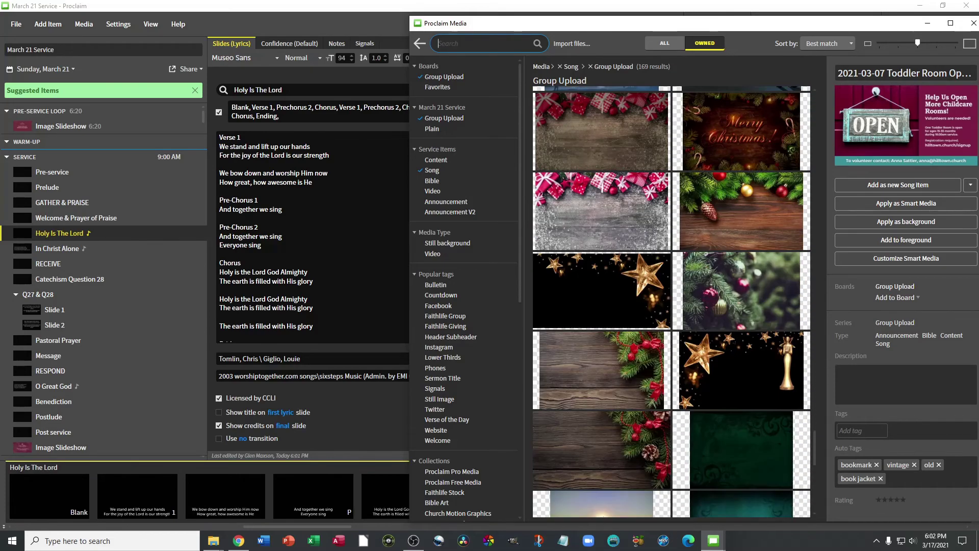
pyautogui.scroll(2, 671, 301)
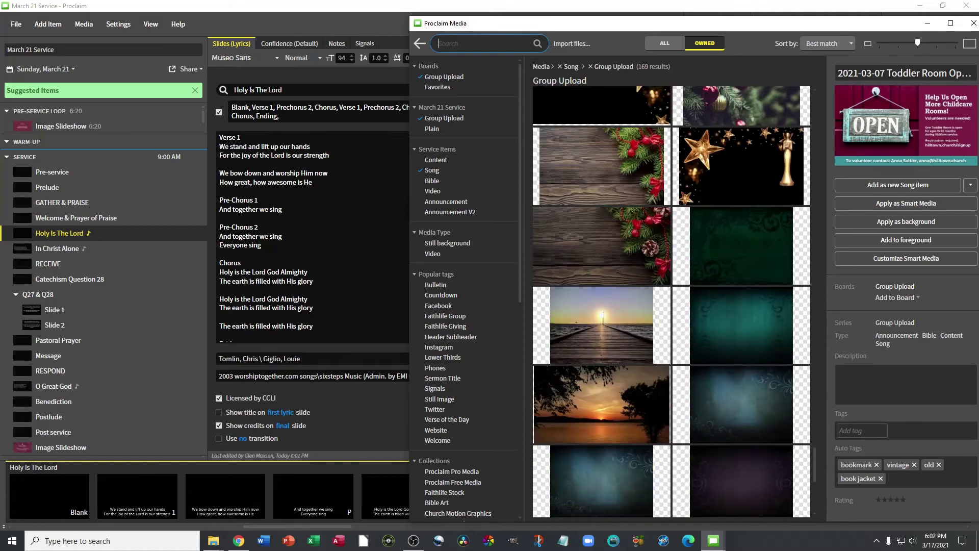
pyautogui.click(741, 324)
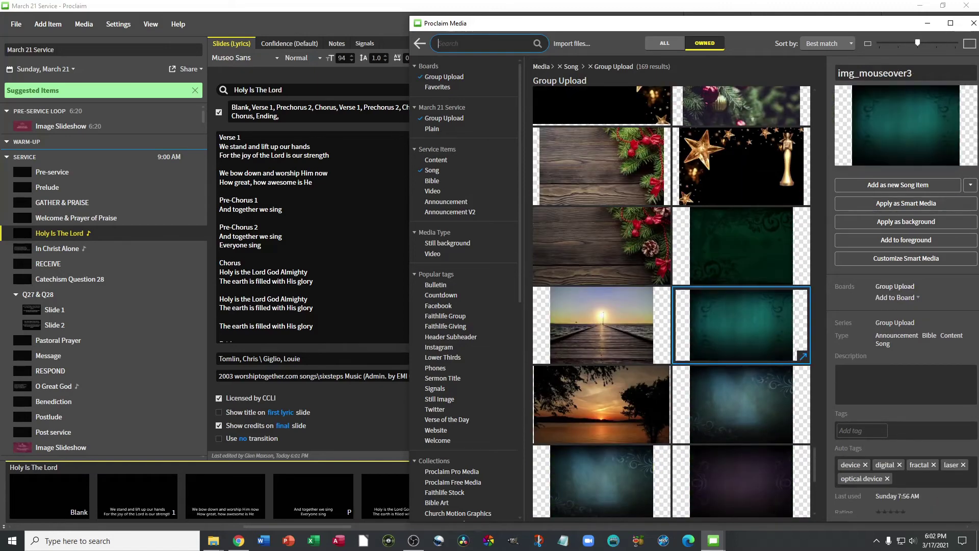
pyautogui.click(905, 221)
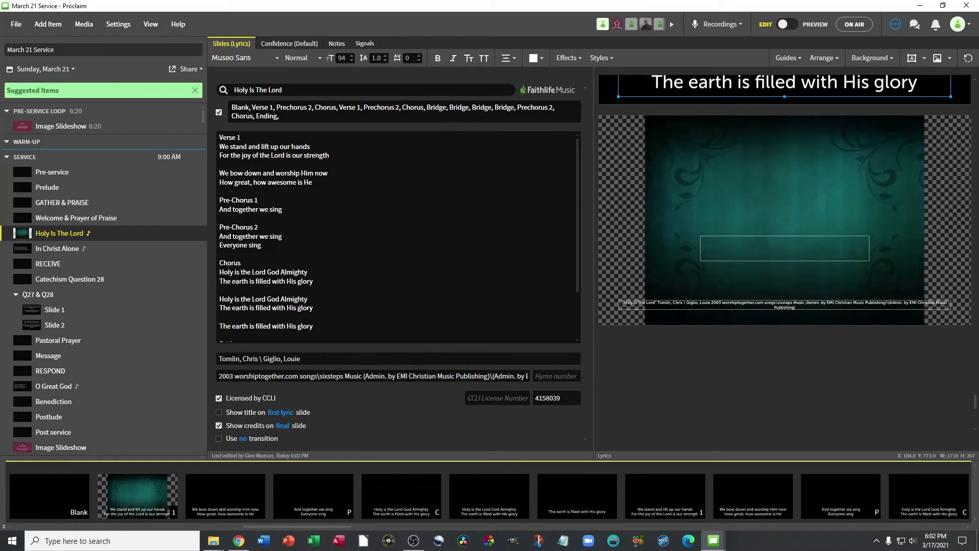
# - Set the Holy Is The Lord background image to fit to width, centred, and check the slides
pyautogui.click(871, 57)
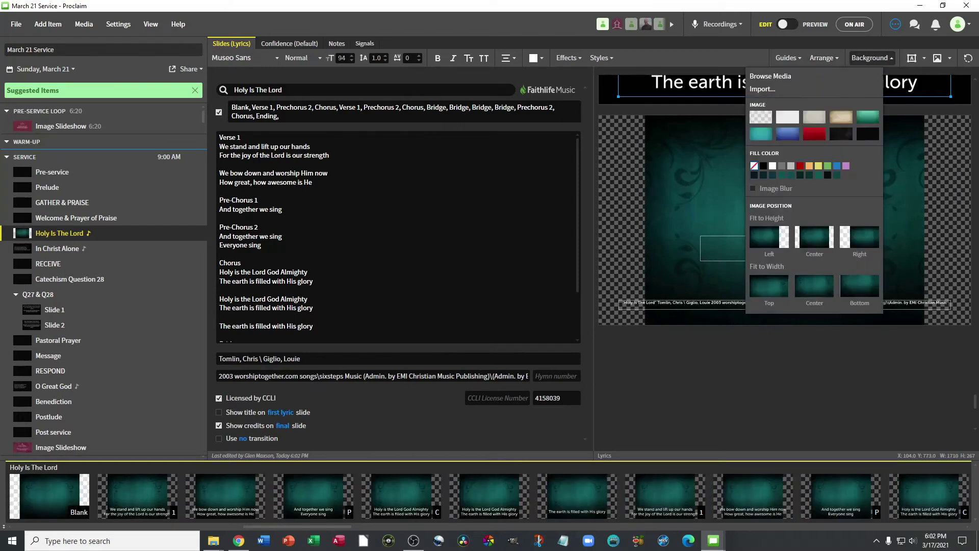
pyautogui.click(814, 286)
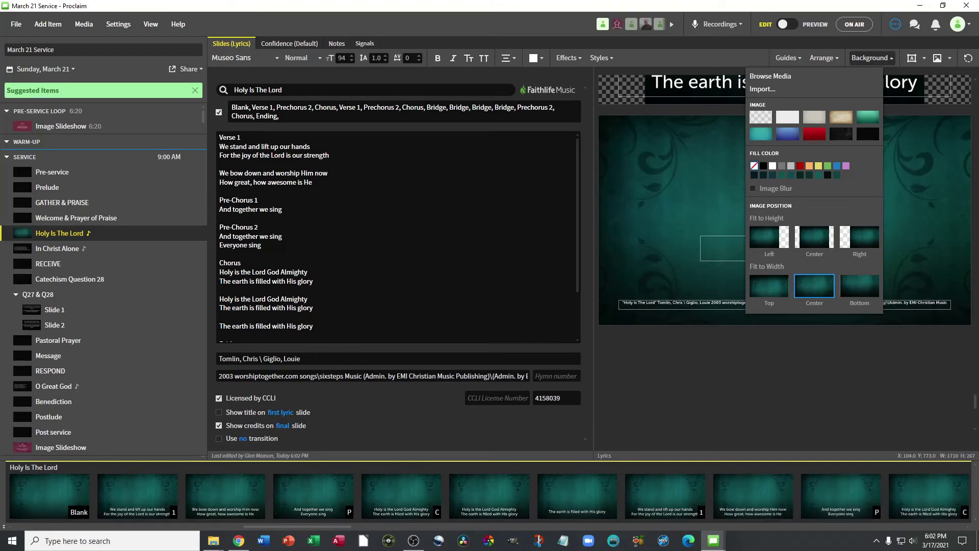
pyautogui.click(687, 255)
pyautogui.scroll(5, 687, 256)
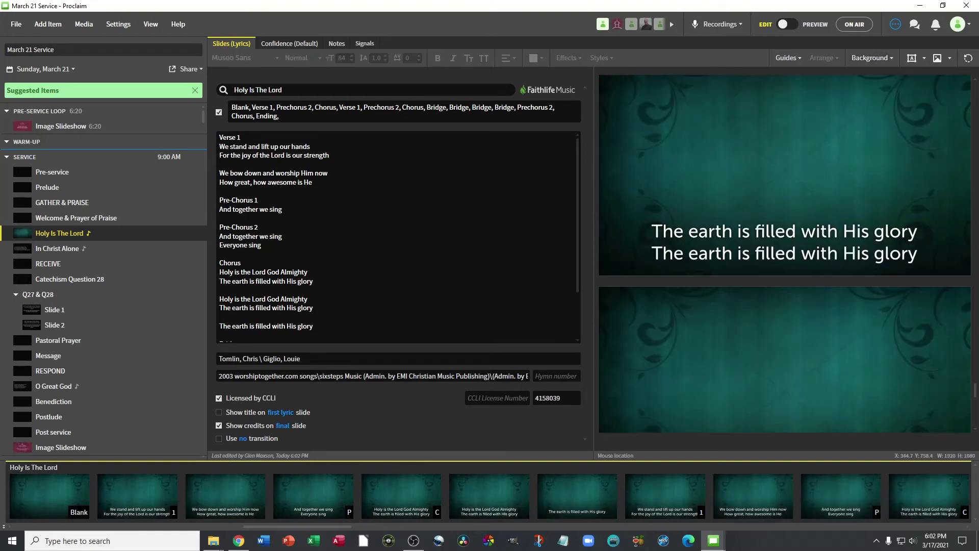
# - Open In Christ Alone and insert blank lines to split Verse 1 and the first half of Verse 2 into two-line slides
pyautogui.click(58, 248)
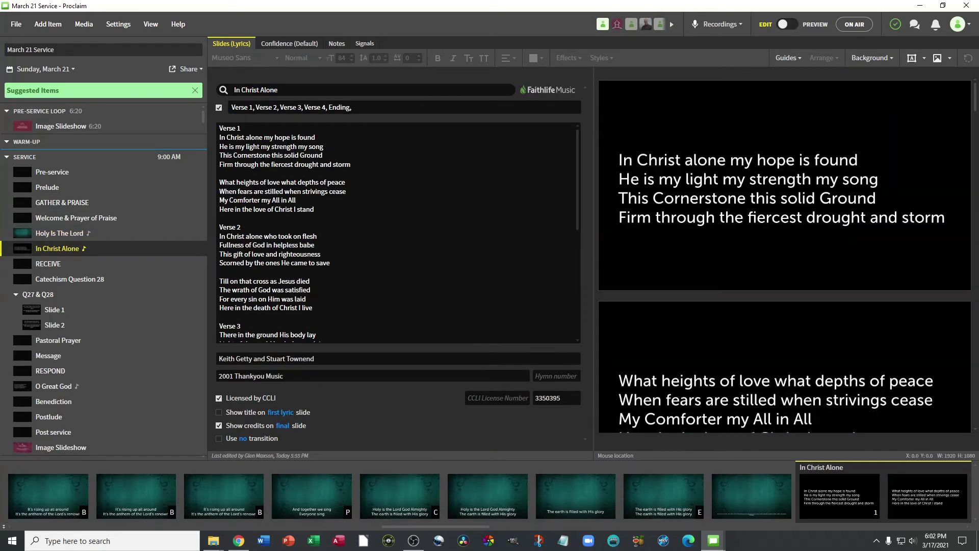
pyautogui.click(323, 146)
pyautogui.press('Return')
pyautogui.click(346, 191)
pyautogui.press('Return')
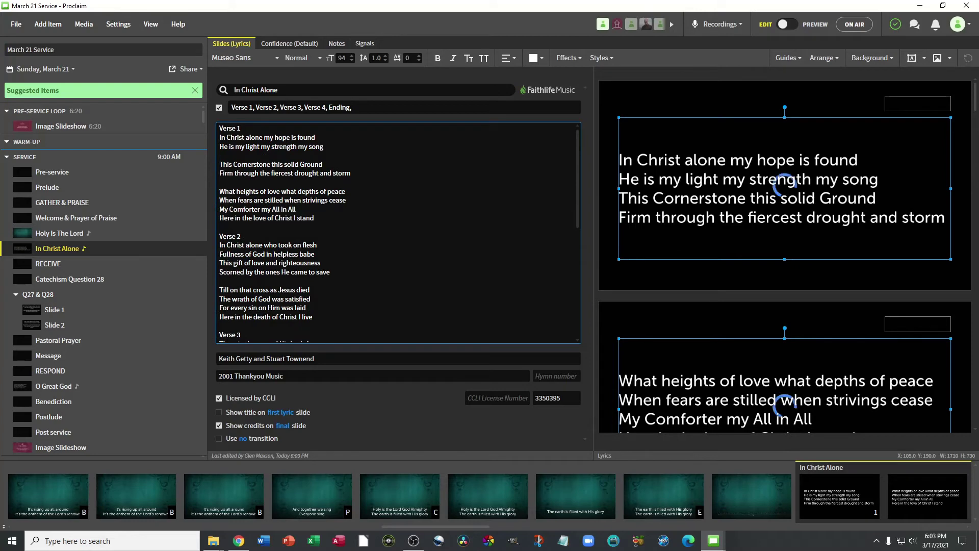
pyautogui.click(314, 262)
pyautogui.press('Return')
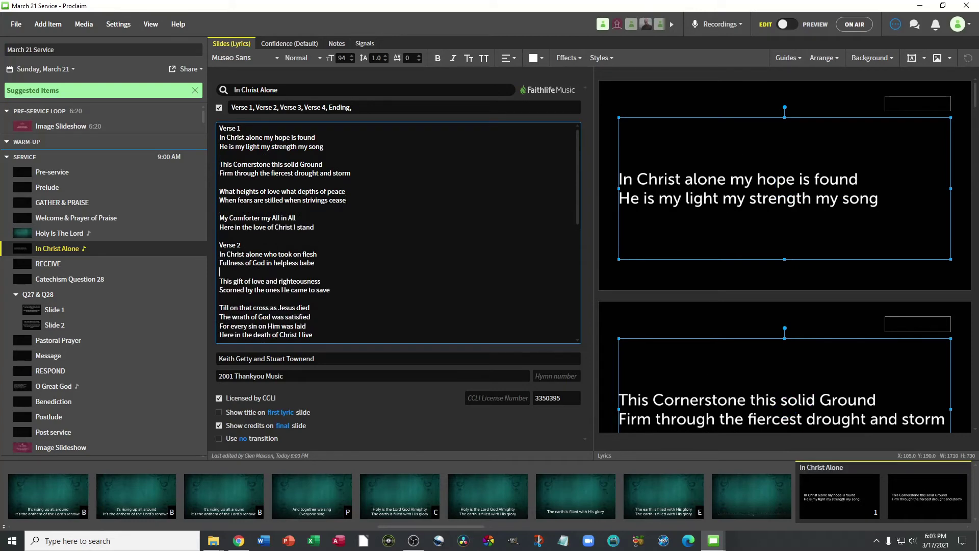
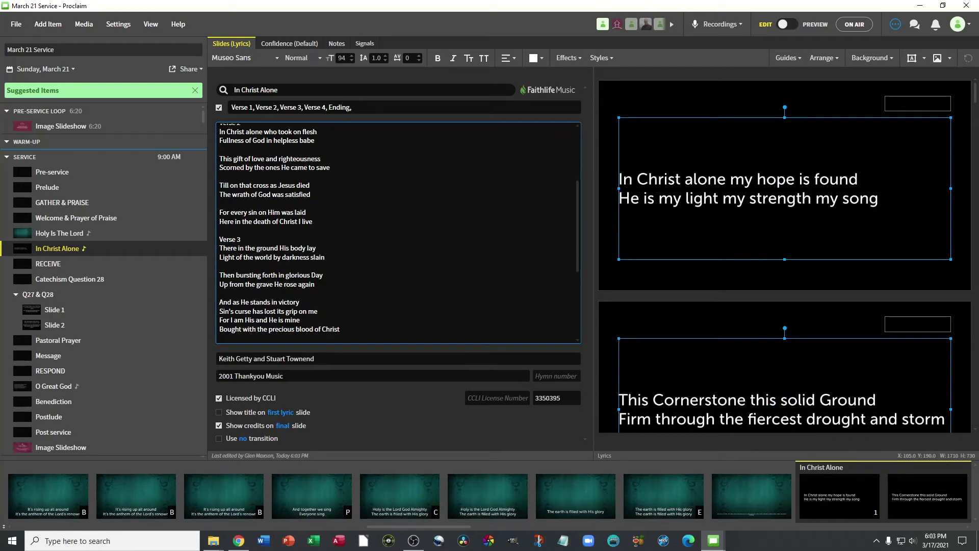
# - Split the remaining four-line blocks of In Christ Alone through Verse 4 into two-line groups with blank lines
pyautogui.press('Return')
pyautogui.scroll(-5, 398, 232)
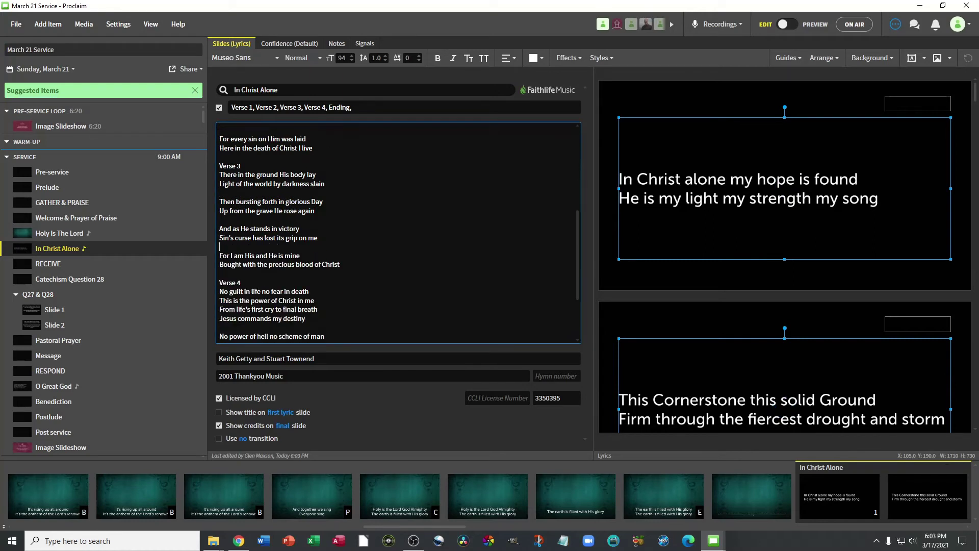
pyautogui.press('Return')
pyautogui.click(318, 305)
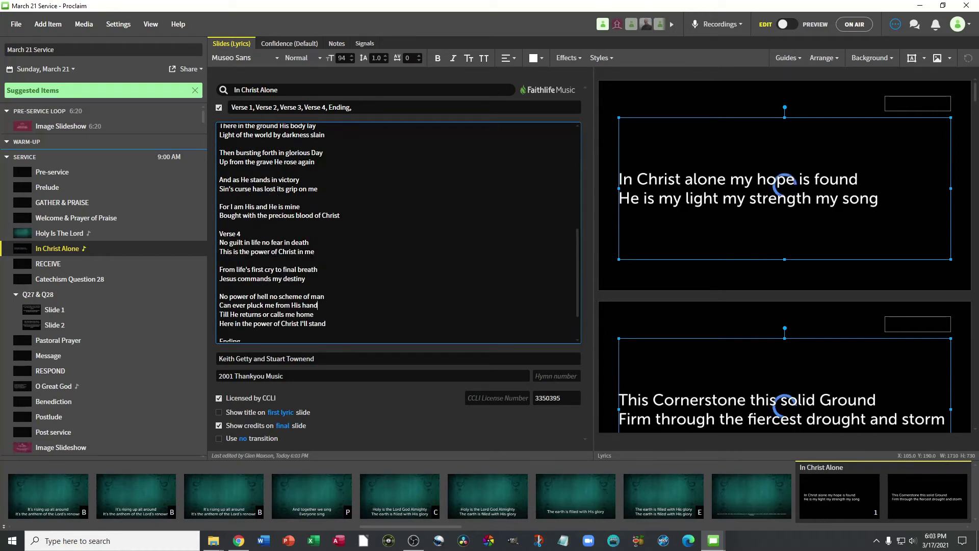
pyautogui.press('Return')
pyautogui.scroll(-3, 317, 306)
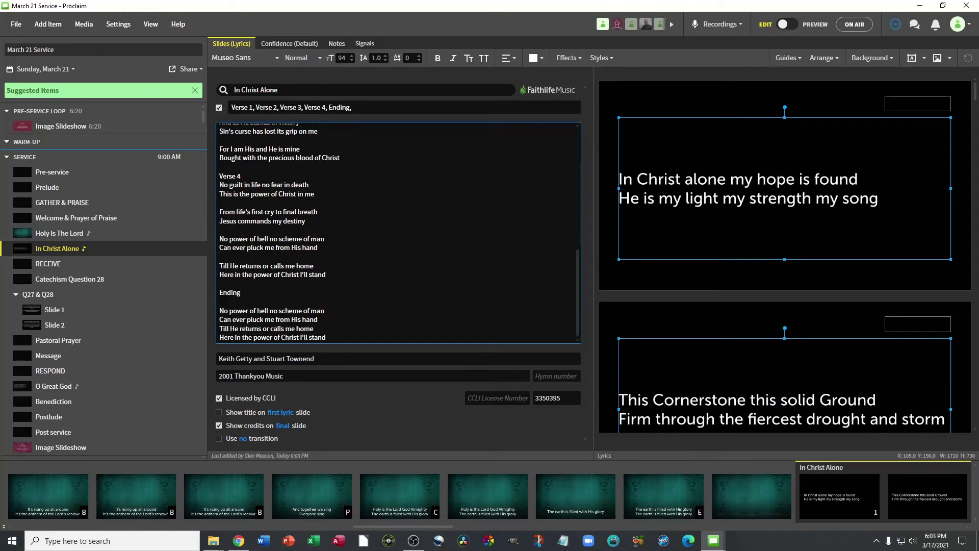
# - Split the Ending after "Can ever pluck me from His hand" and remove the empty line below its heading
pyautogui.click(318, 320)
pyautogui.press('Return')
pyautogui.press('BackSpace')
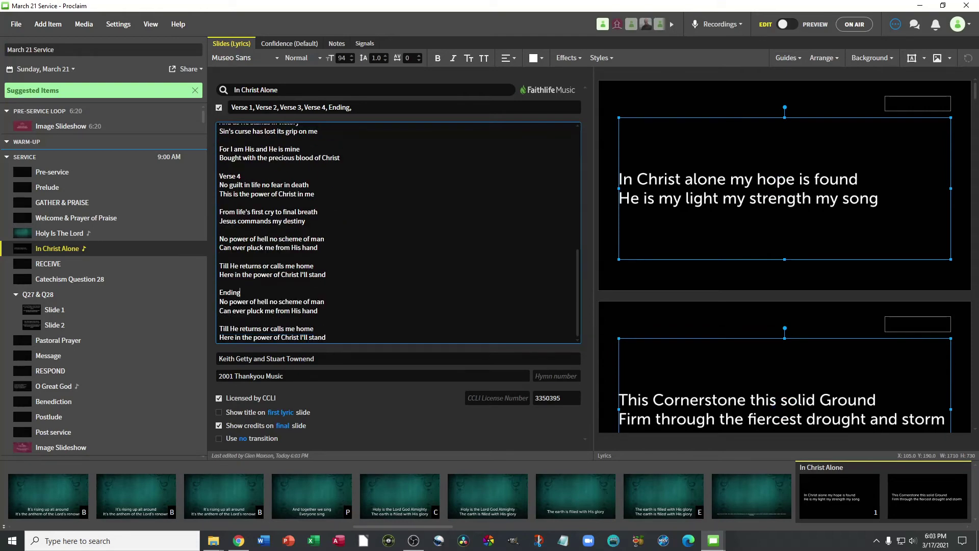
# - Add Blank before Verse 1 at the start of the In Christ Alone song order
pyautogui.scroll(10, 397, 232)
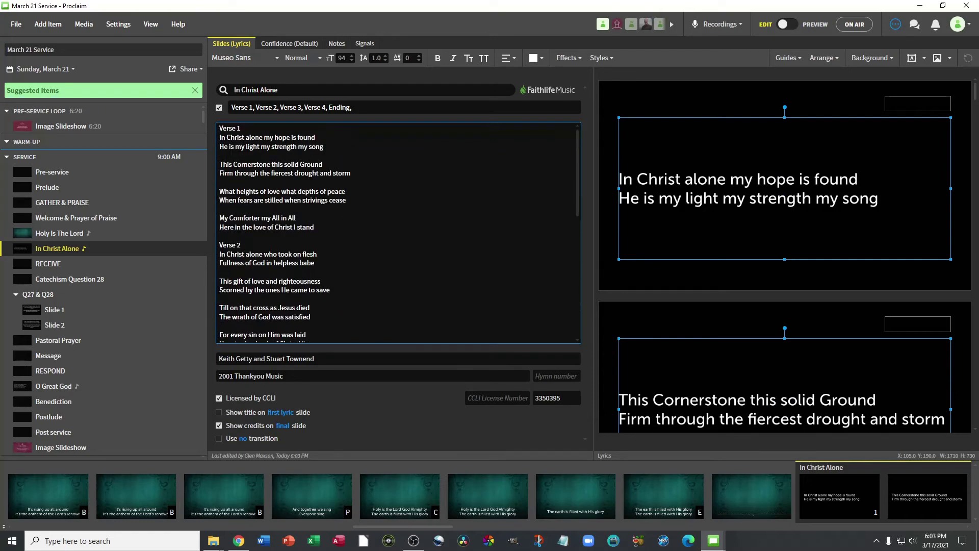
pyautogui.click(232, 108)
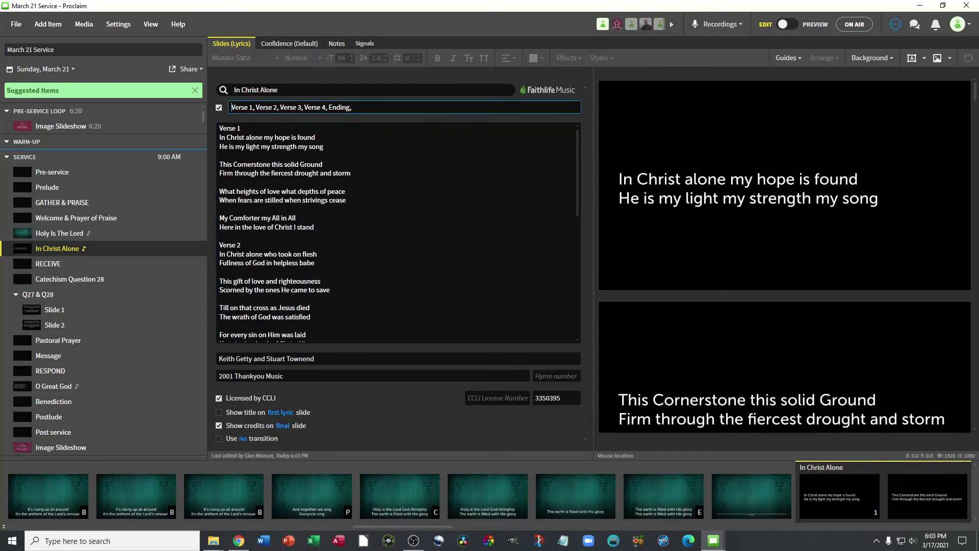
pyautogui.write('Blank,')
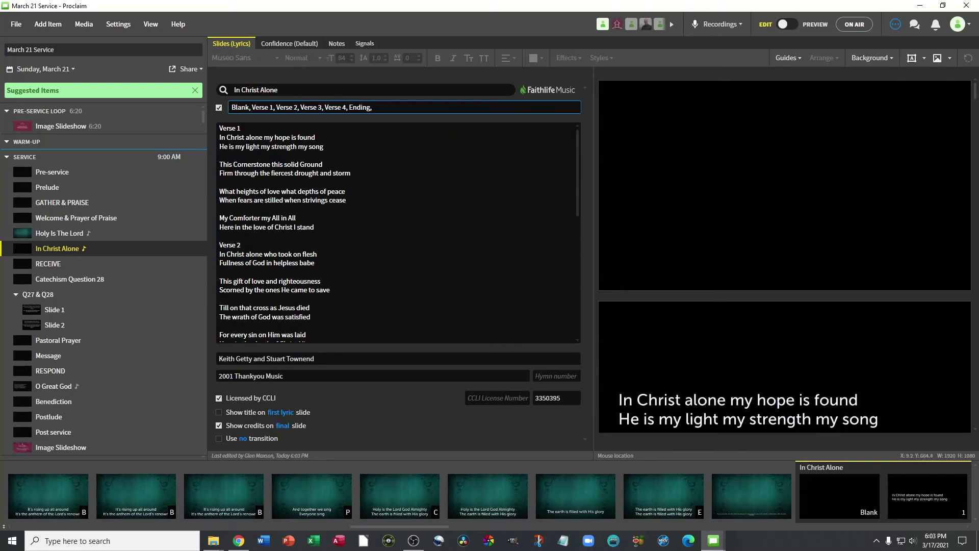
# - Shrink the In Christ Alone lyrics box to about 267 high, place it at about Y 773 and centre its text
pyautogui.click(684, 357)
pyautogui.scroll(-3, 684, 356)
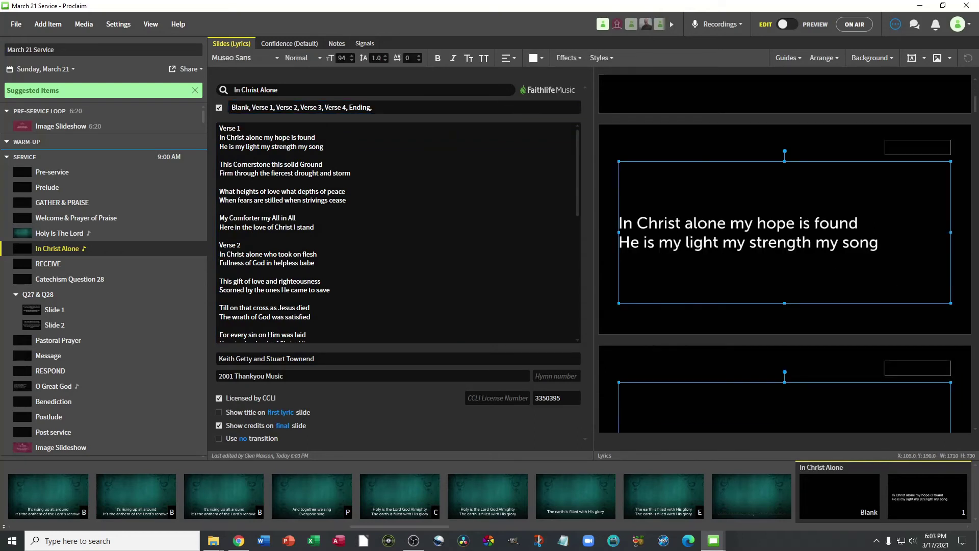
pyautogui.moveTo(784, 162); pyautogui.dragTo(784, 300)
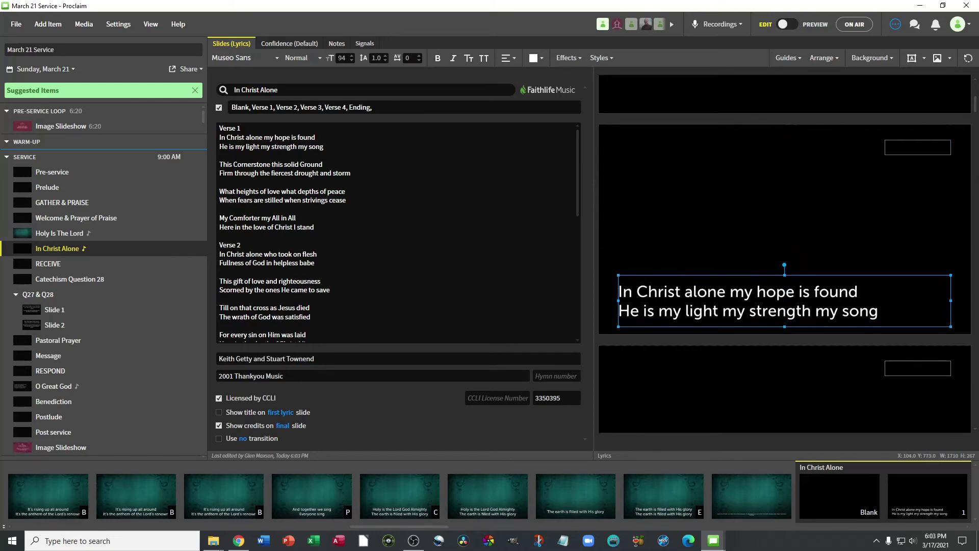
pyautogui.click(505, 58)
pyautogui.click(473, 112)
# - Apply img_mouseover3 as the In Christ Alone background and set it to fit to width, centred
pyautogui.click(872, 58)
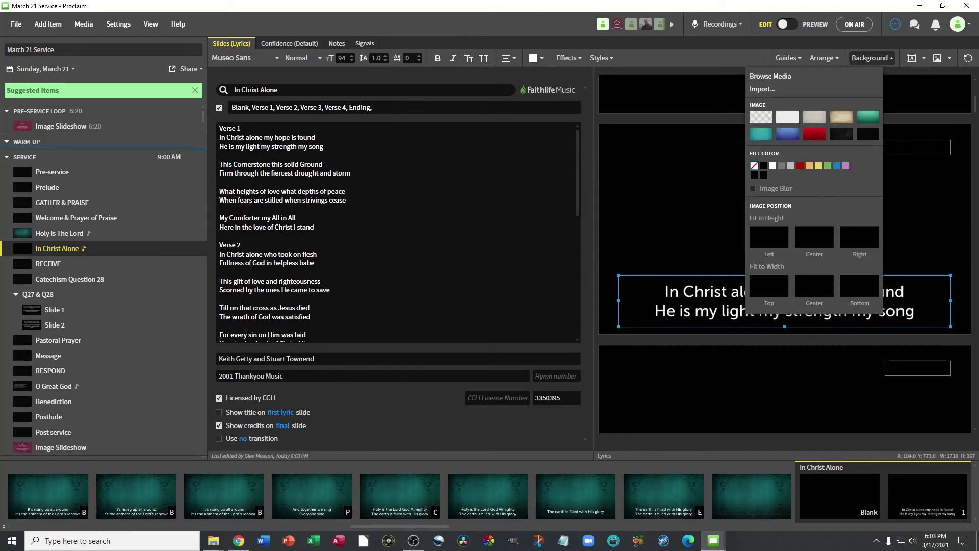
pyautogui.click(770, 76)
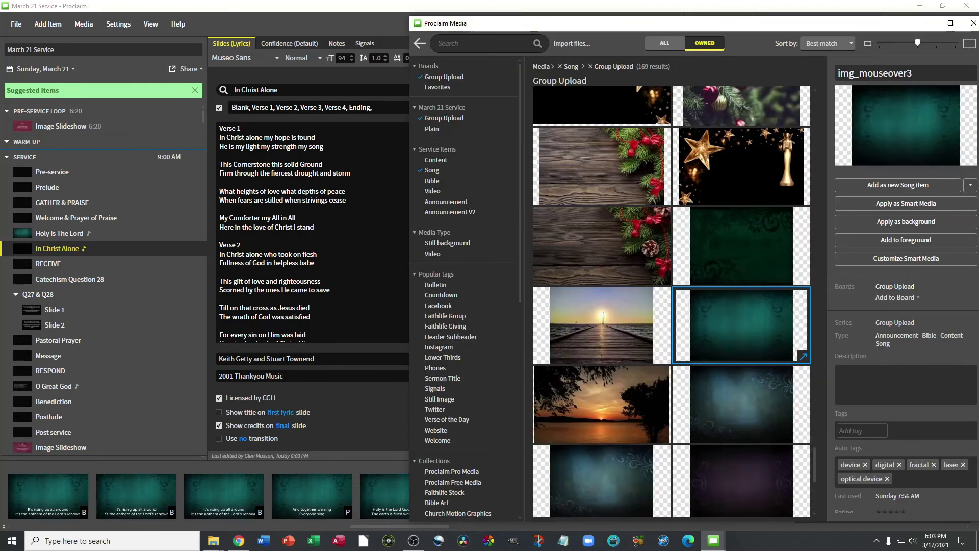
pyautogui.click(905, 221)
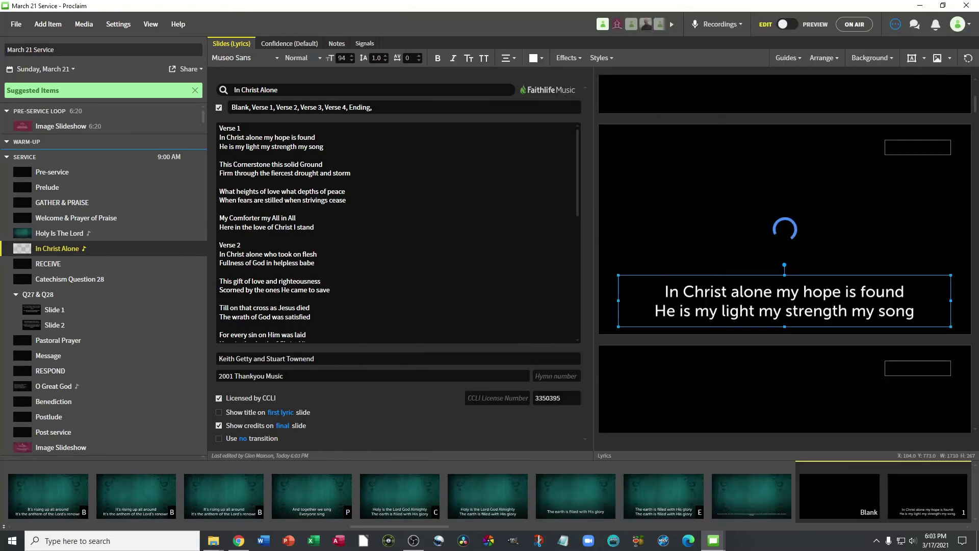
pyautogui.click(871, 58)
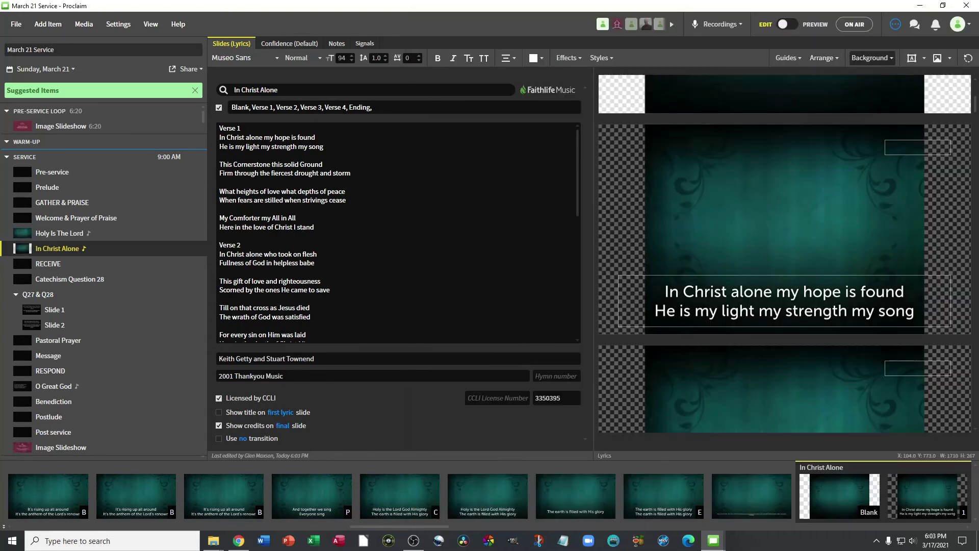
pyautogui.click(815, 287)
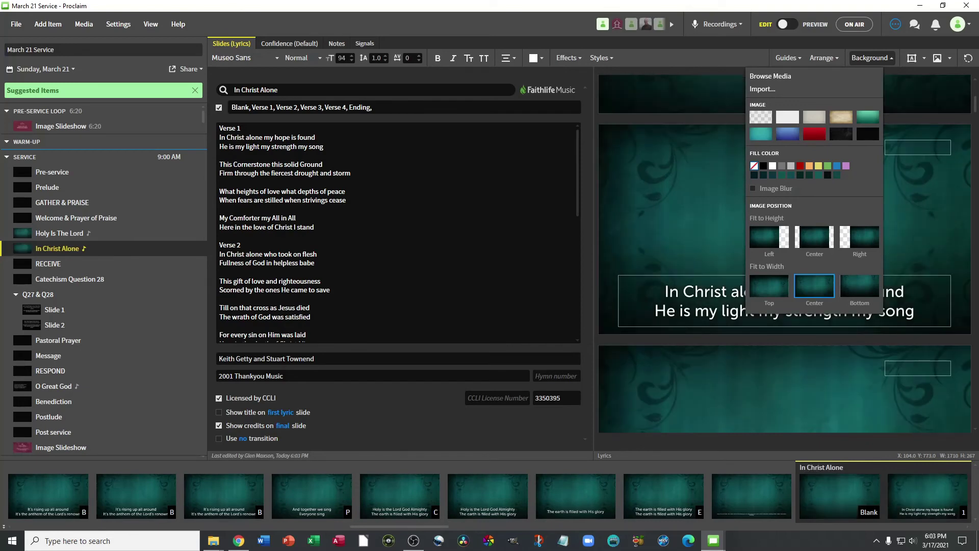
pyautogui.click(599, 163)
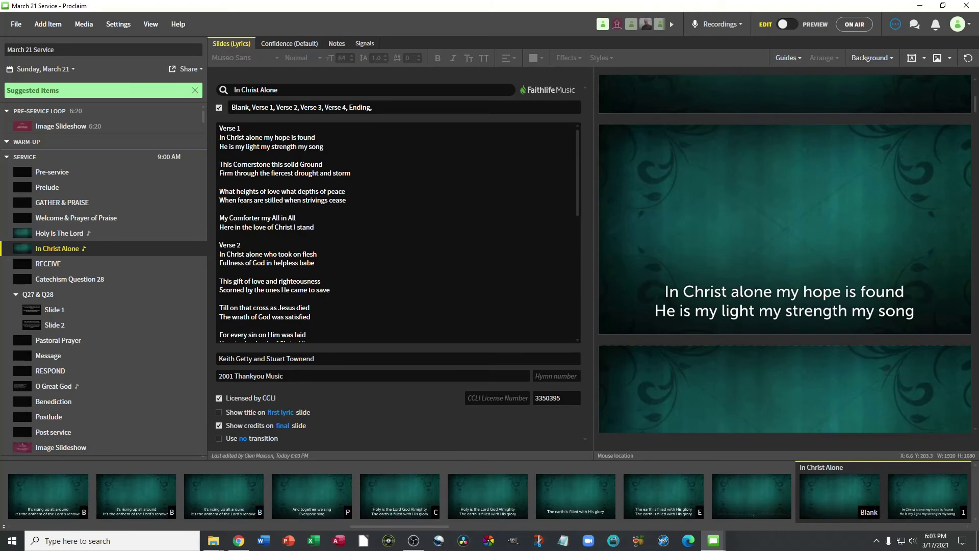
# - Check the split In Christ Alone slides and lyrics through the Ending, and open the O Great God song
pyautogui.scroll(-3, 398, 232)
pyautogui.scroll(-5, 801, 291)
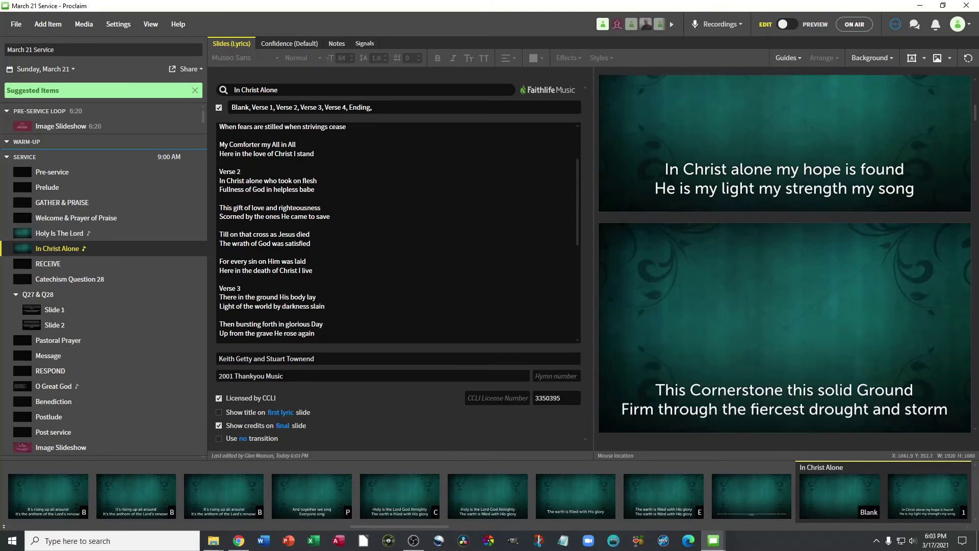
pyautogui.scroll(-6, 398, 232)
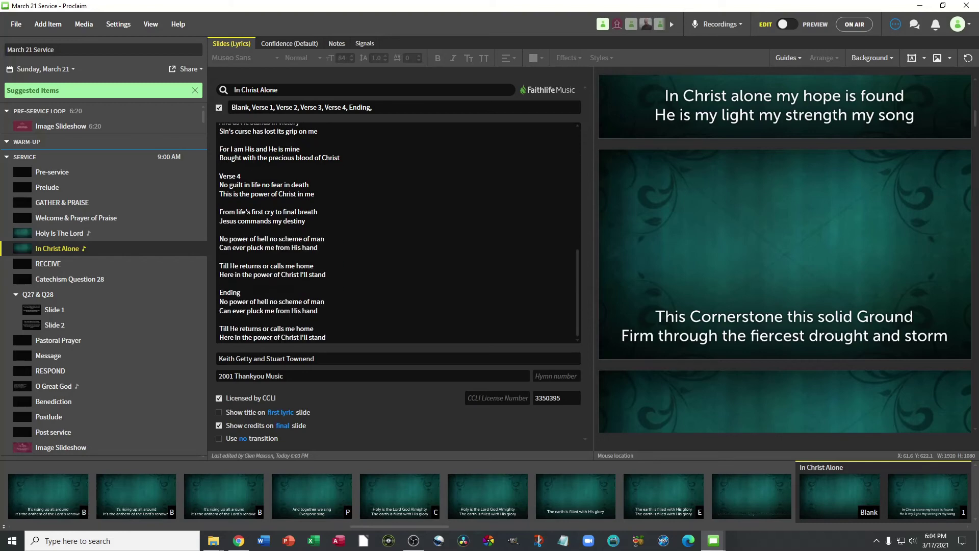
pyautogui.scroll(-3, 102, 285)
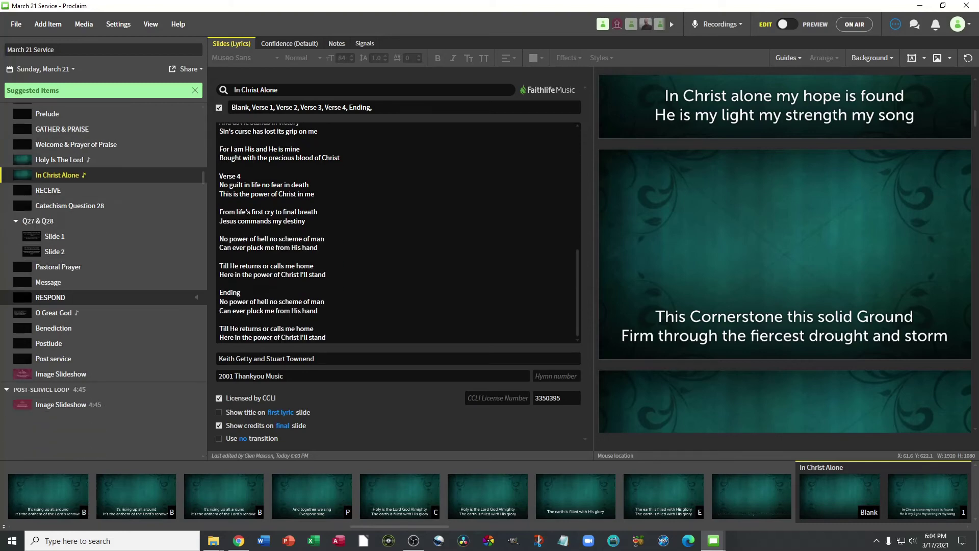
pyautogui.click(102, 313)
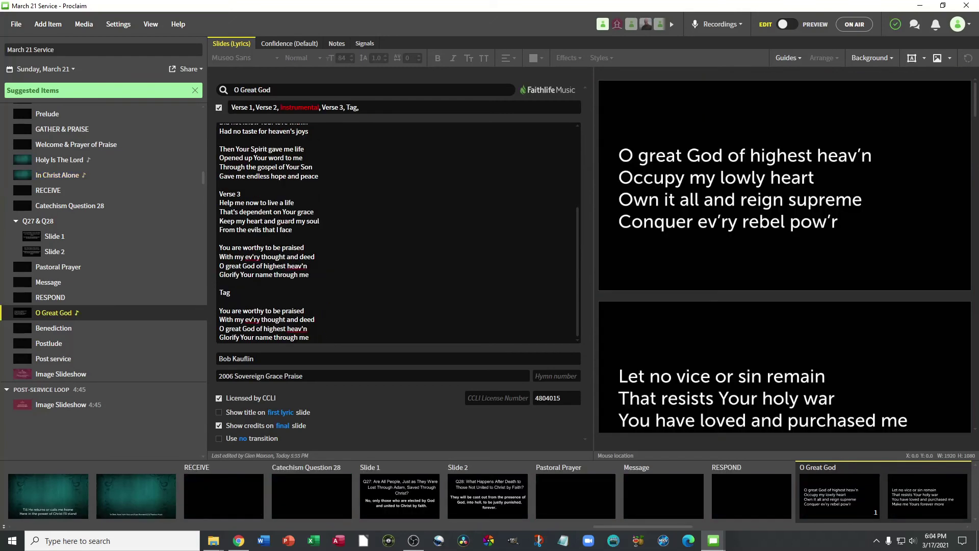
# - Replace Instrumental with Blank in the O Great God song order and add Blank before Verse 1
pyautogui.doubleClick(299, 107)
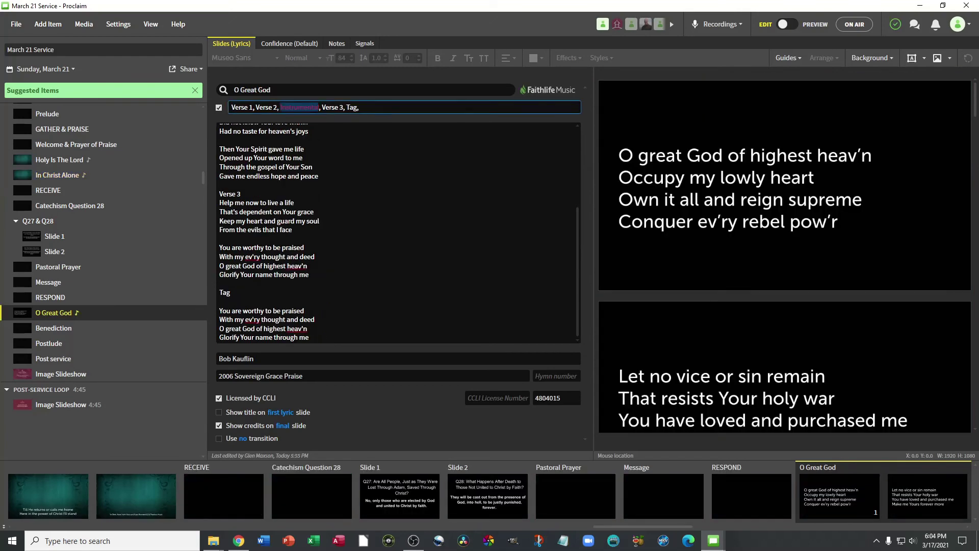
pyautogui.write('Blank')
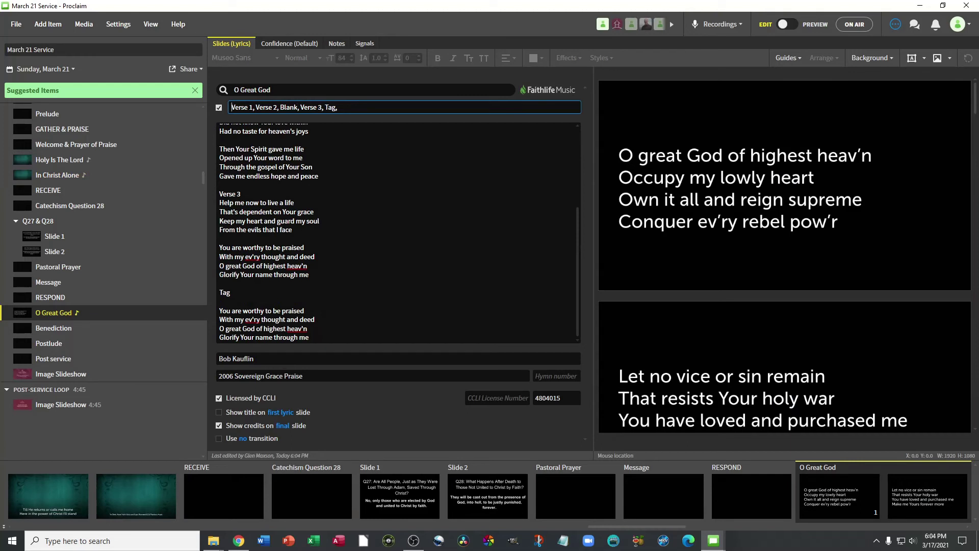
pyautogui.write('Blank,')
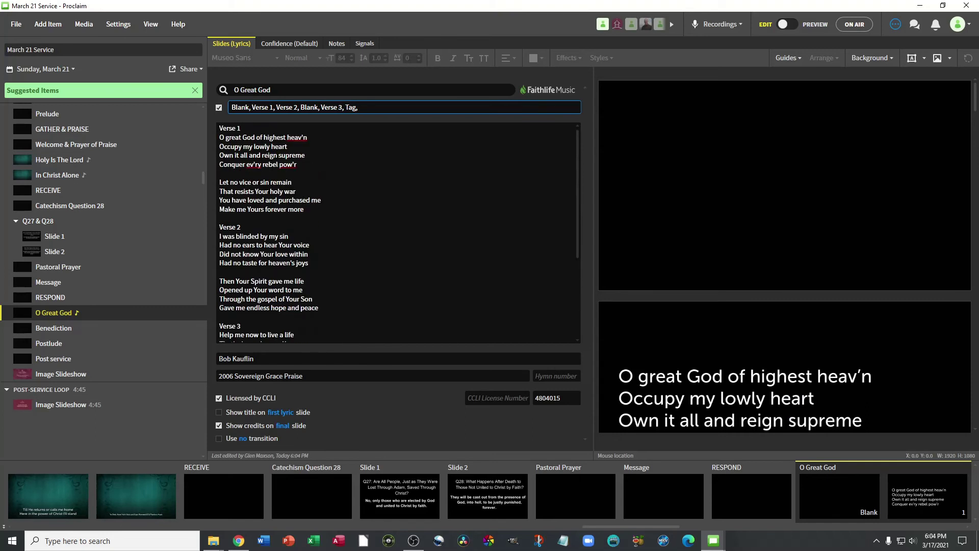
# - Split the four-line stanzas of Verse 1 and Verse 2 in O Great God into two-line slides
pyautogui.click(287, 146)
pyautogui.click(295, 192)
pyautogui.press('Return')
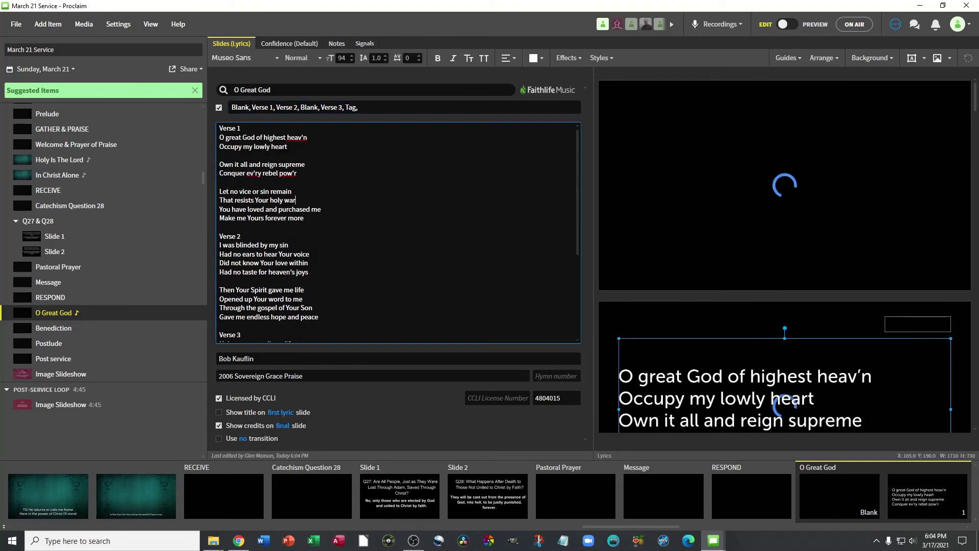
pyautogui.click(288, 147)
pyautogui.press('Return')
pyautogui.click(314, 262)
pyautogui.press('Return')
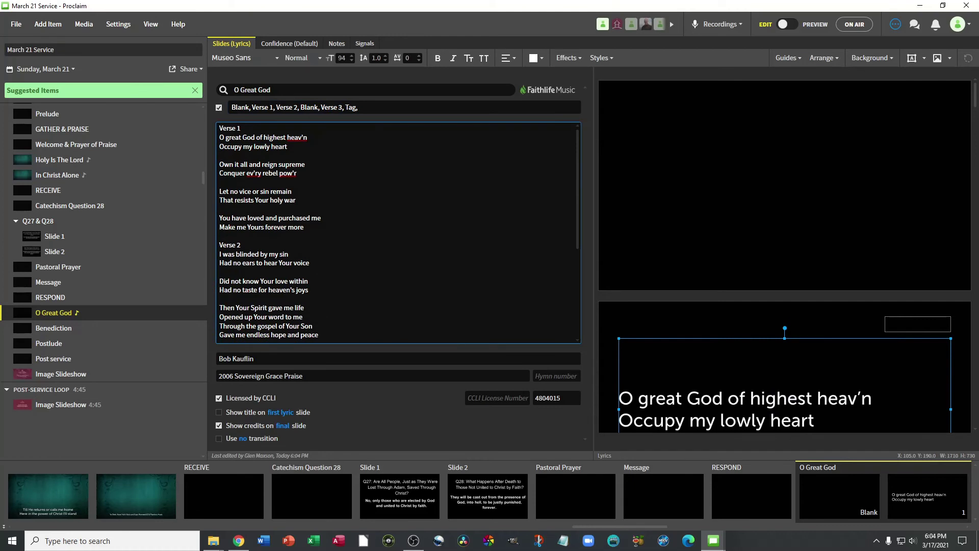
pyautogui.click(327, 317)
pyautogui.press('Return')
# - Split the Verse 3 and Tag stanzas into two-line slides and remove the empty line beneath the Tag heading
pyautogui.scroll(-4, 398, 232)
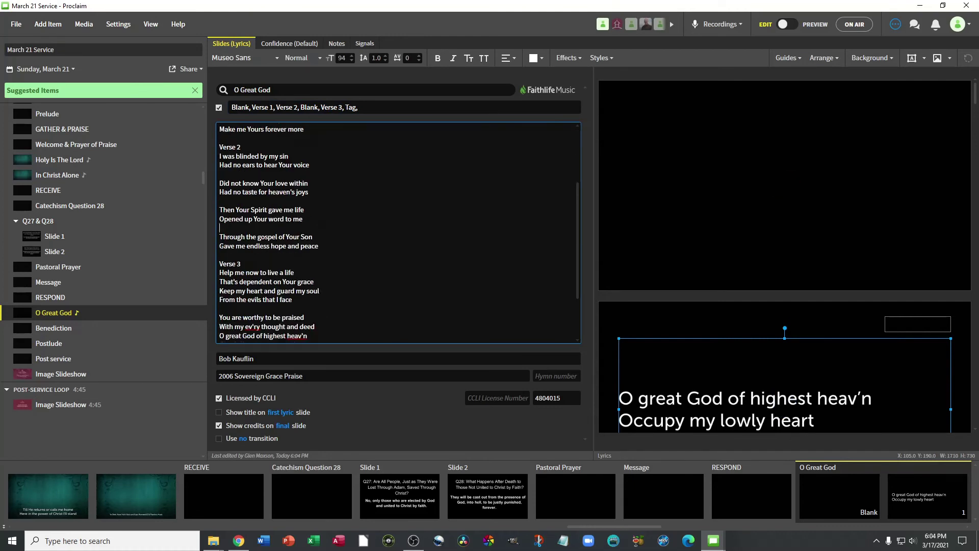
pyautogui.click(314, 281)
pyautogui.press('Return')
pyautogui.scroll(-1, 316, 285)
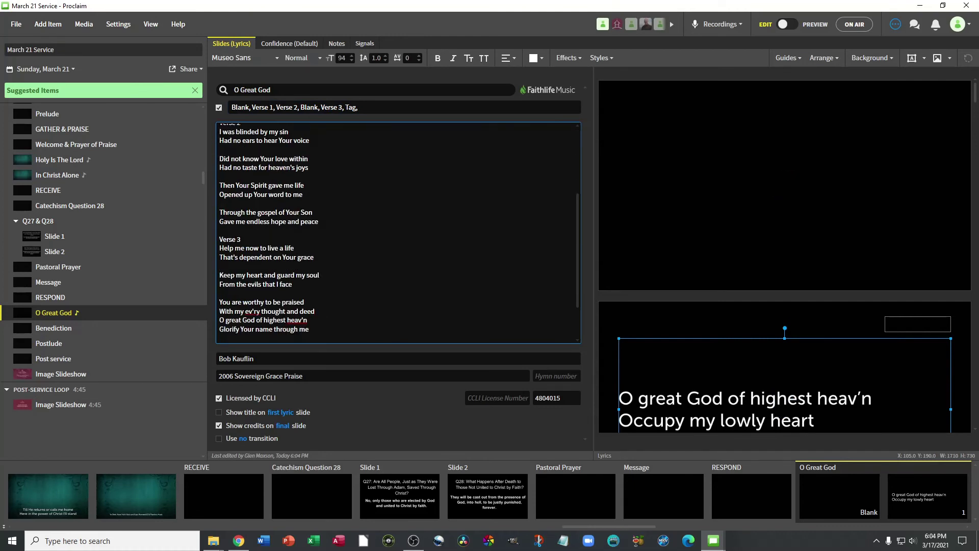
pyautogui.click(315, 311)
pyautogui.press('Return')
pyautogui.scroll(-3, 397, 232)
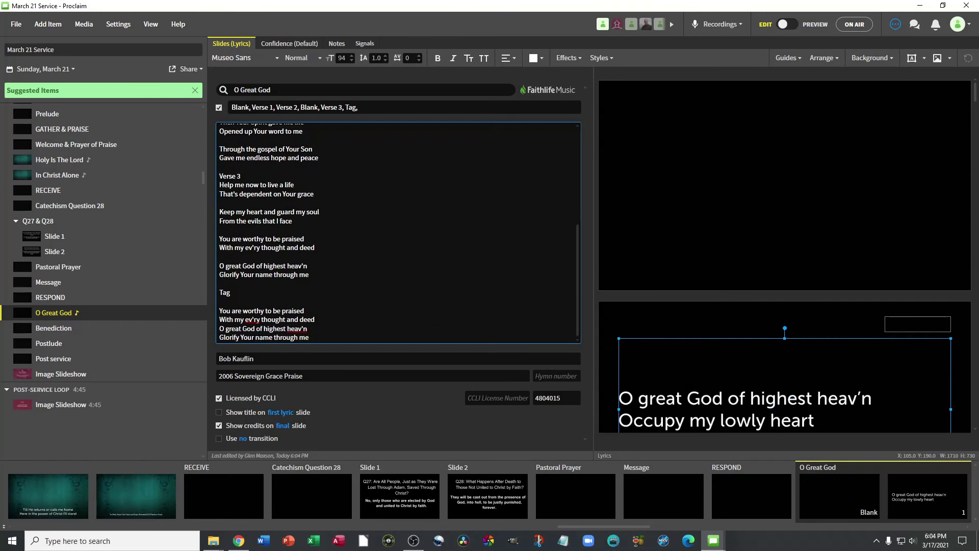
pyautogui.press('BackSpace')
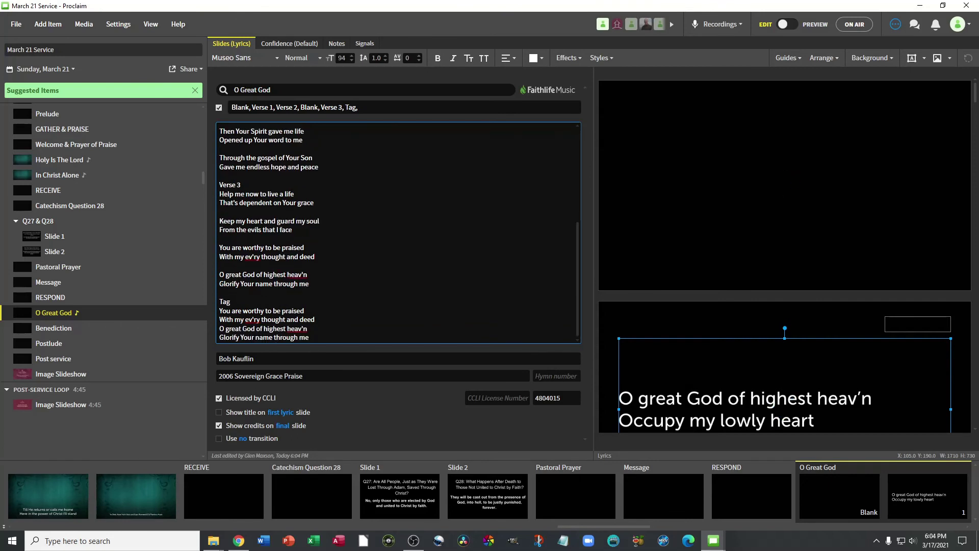
pyautogui.press('Return')
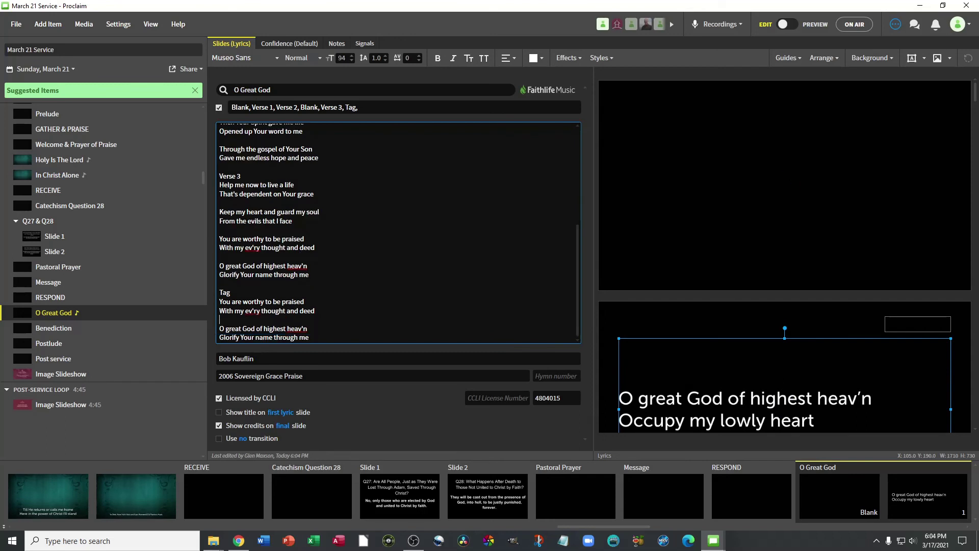
pyautogui.scroll(7, 398, 232)
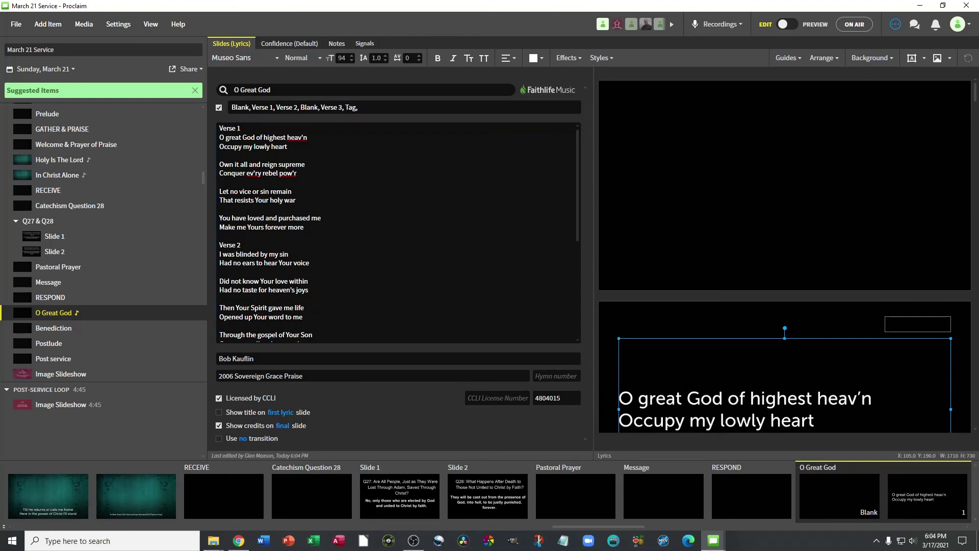
# - Shrink the O Great God lyrics box to about 246 high, centre its text and place it at about Y 794
pyautogui.scroll(-5, 784, 256)
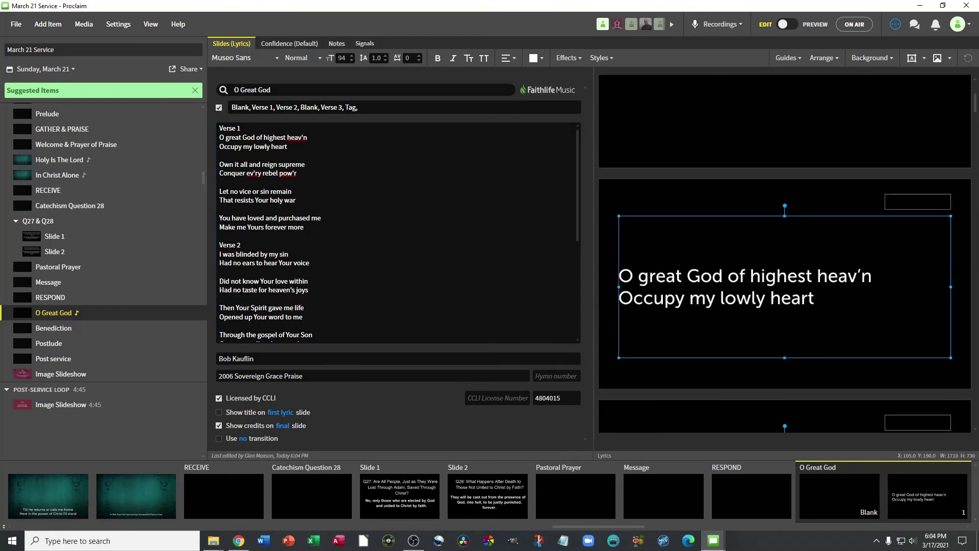
pyautogui.moveTo(784, 216); pyautogui.dragTo(784, 310)
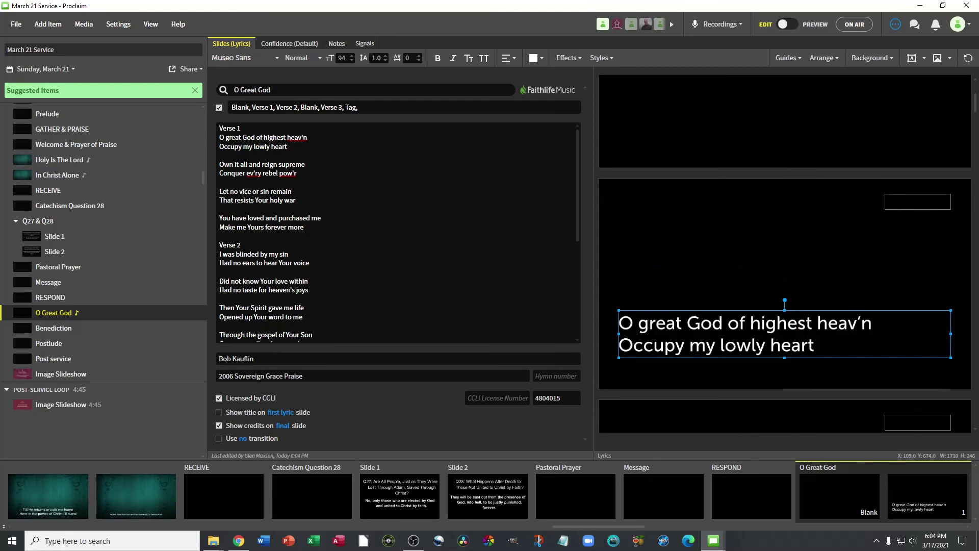
pyautogui.click(506, 58)
pyautogui.click(472, 113)
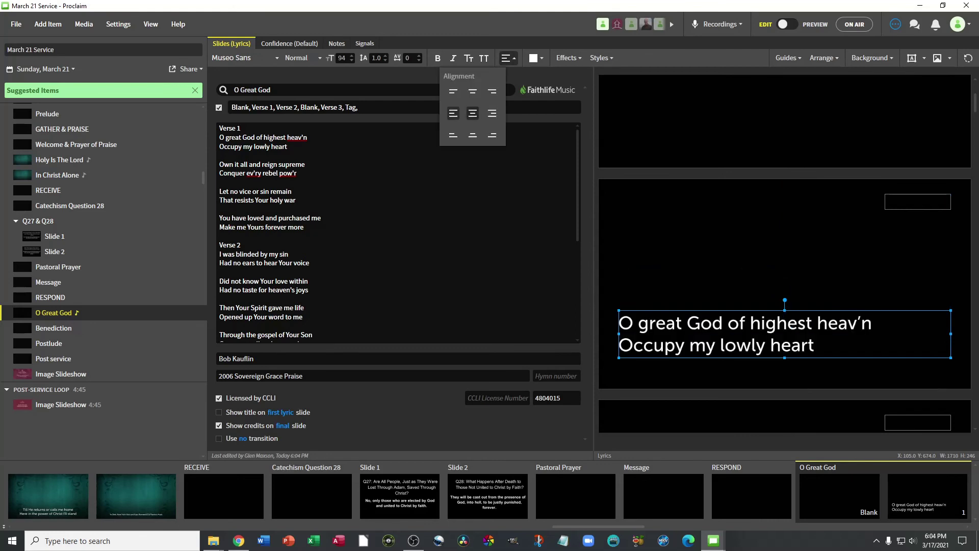
pyautogui.moveTo(784, 333); pyautogui.dragTo(784, 357)
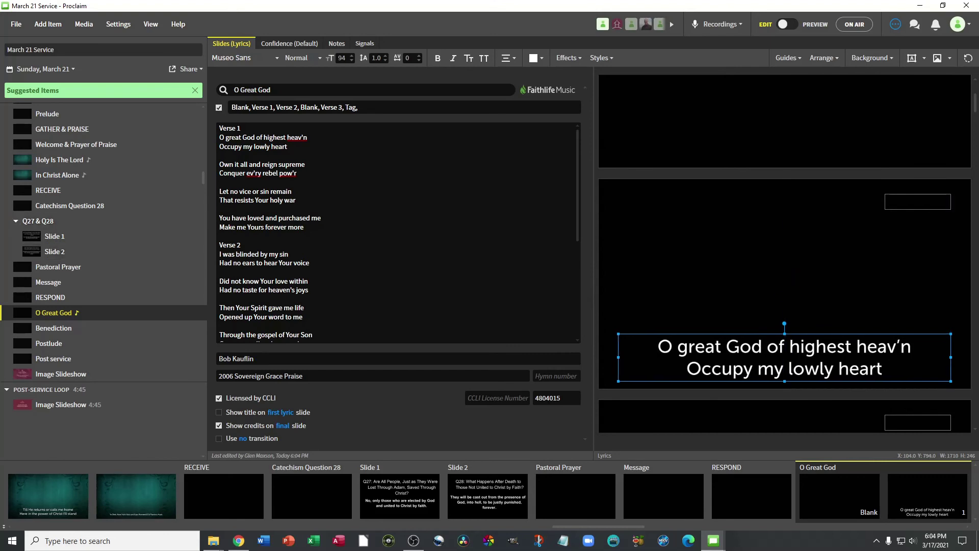
# - Apply img_mouseover3 as the O Great God background and set it to fit to width, centred
pyautogui.click(872, 58)
pyautogui.click(769, 75)
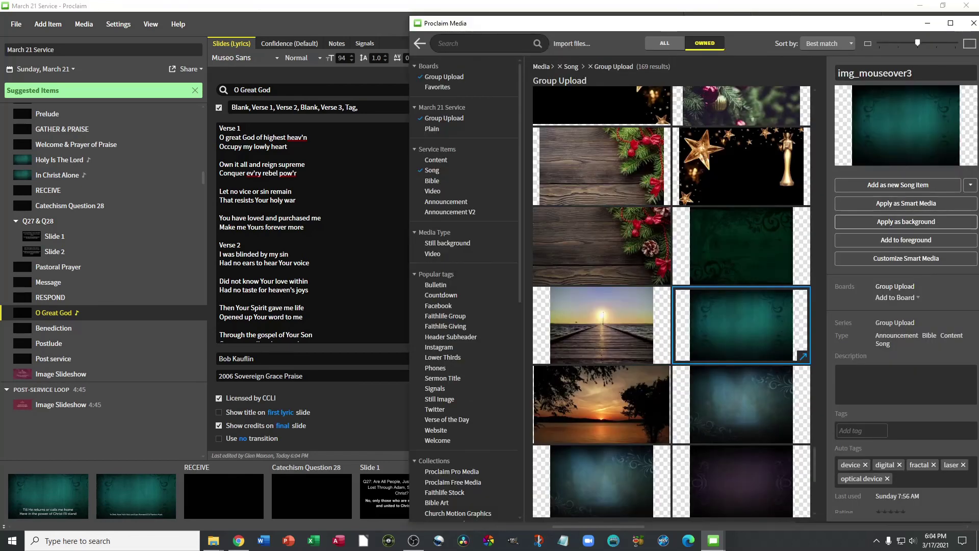
pyautogui.click(906, 221)
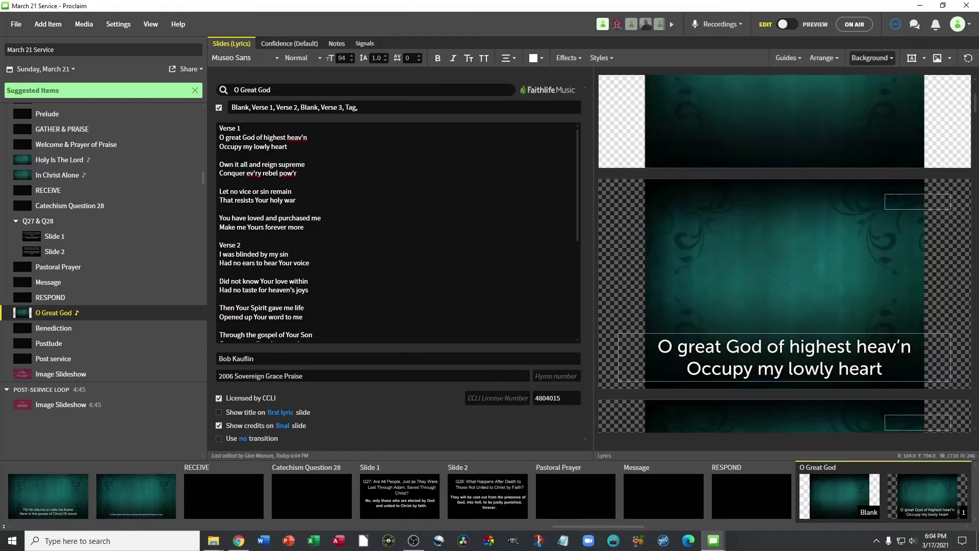
pyautogui.click(872, 57)
pyautogui.click(814, 285)
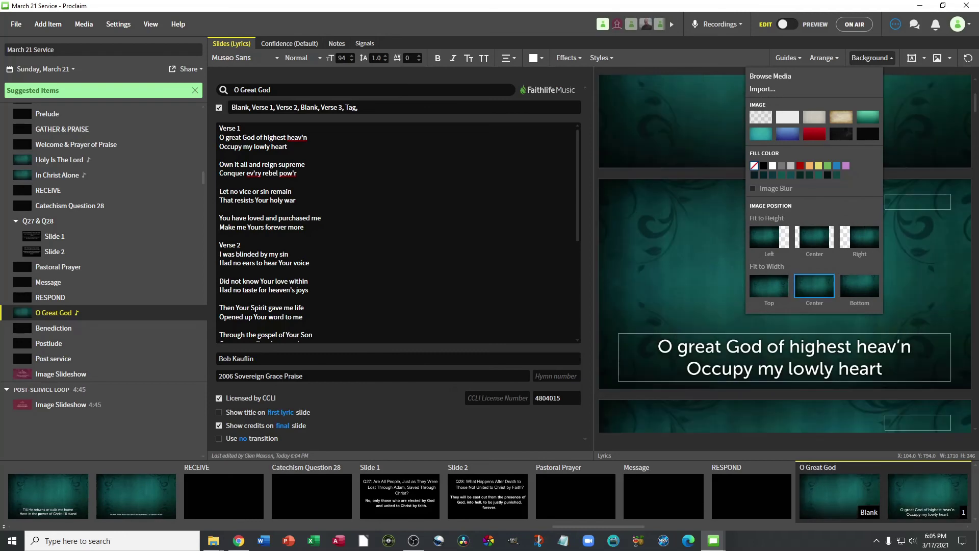
pyautogui.click(623, 131)
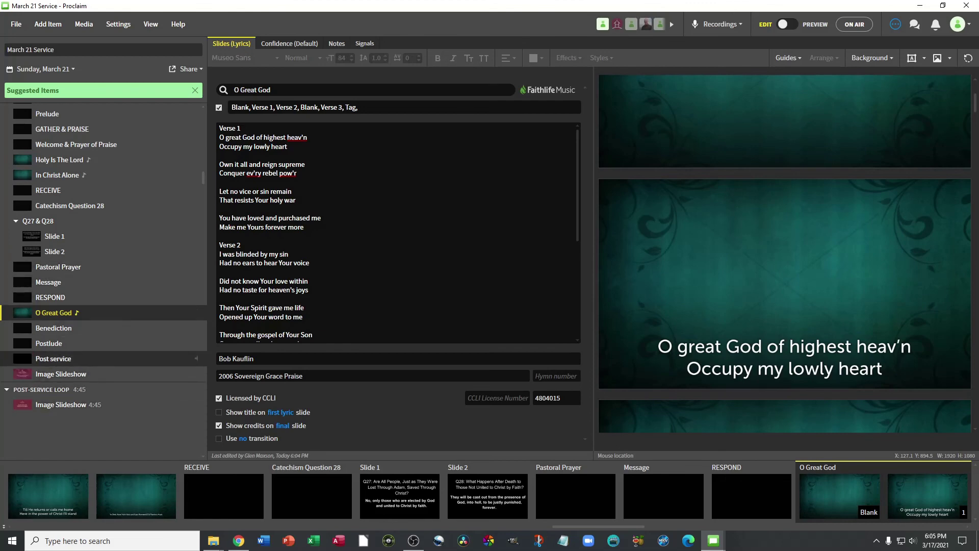
# - Save and sync the presentation, and back it up to the Downloads folder as March 21 Service.prs
pyautogui.scroll(3, 102, 236)
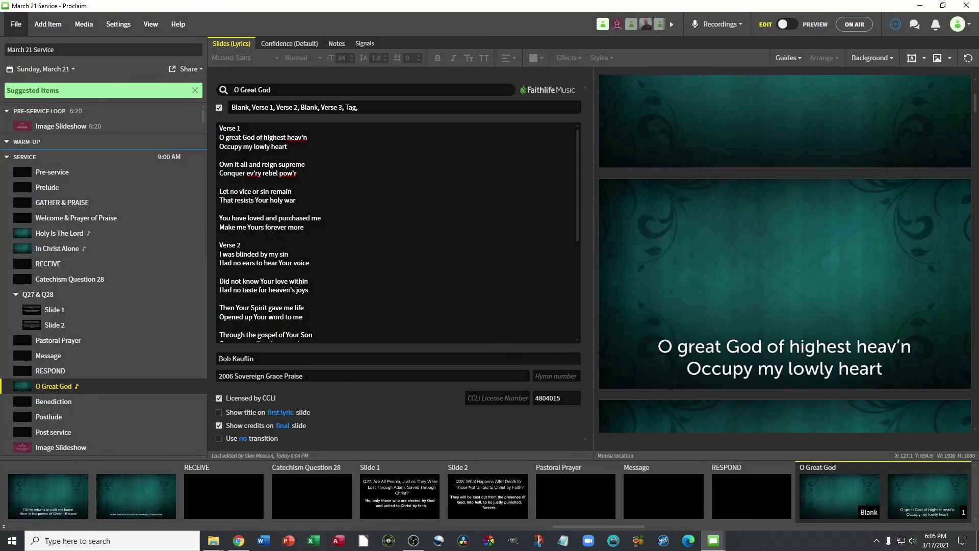
pyautogui.click(17, 24)
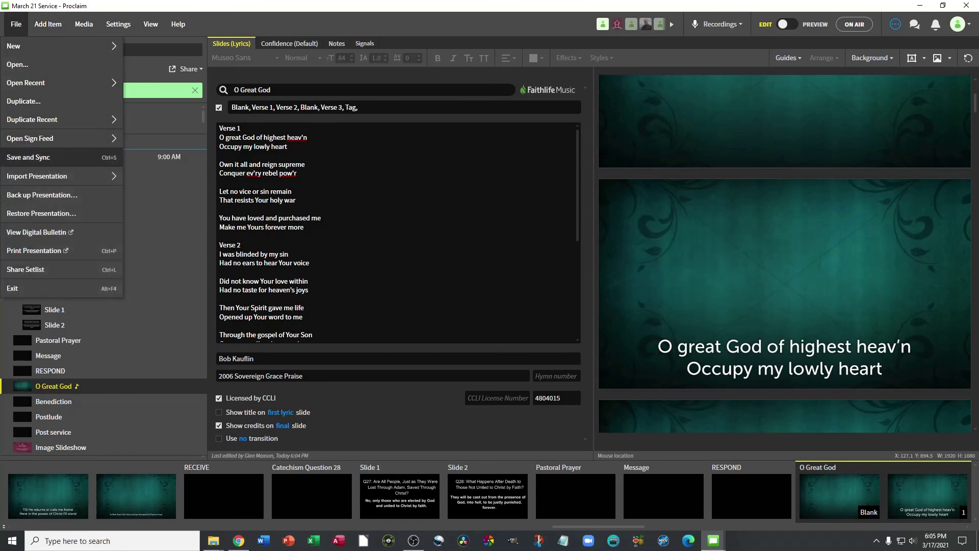
pyautogui.click(30, 157)
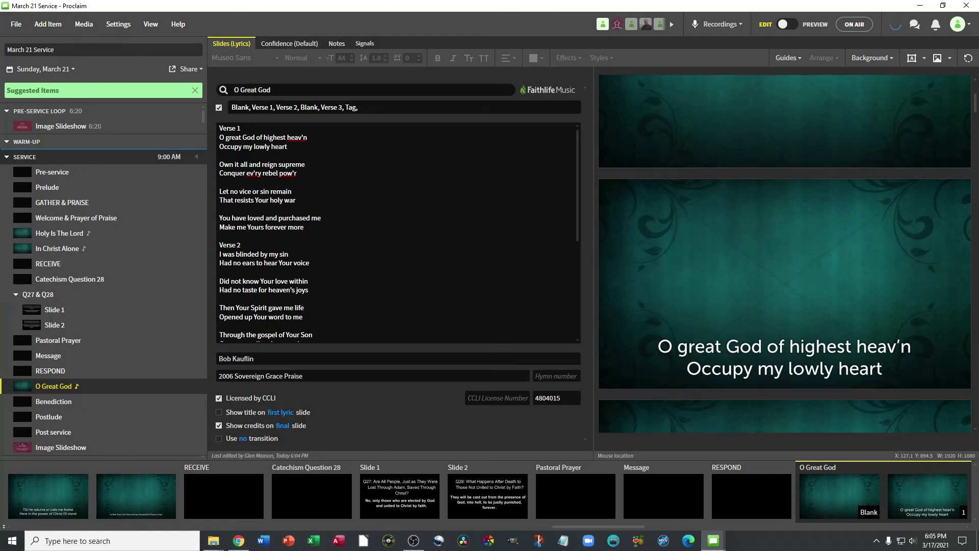
pyautogui.click(16, 24)
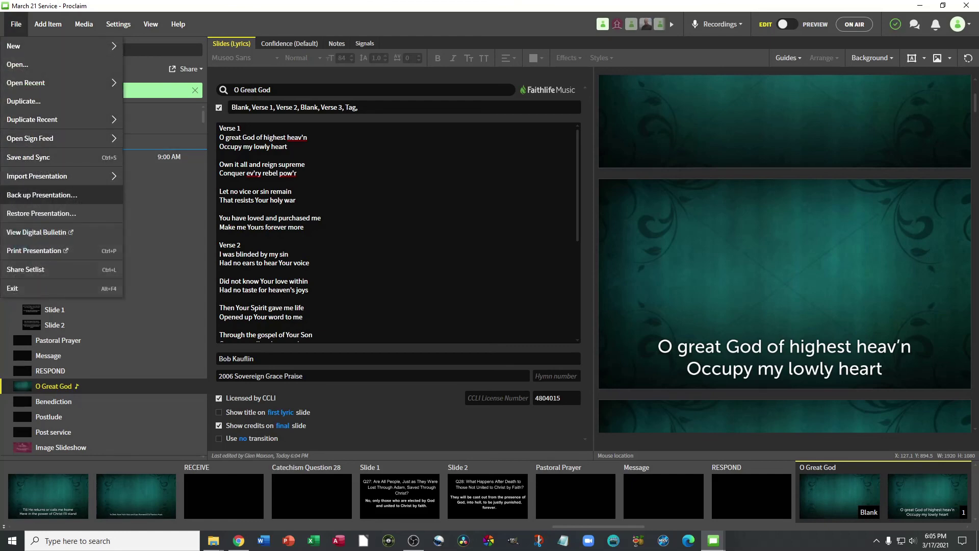
pyautogui.click(41, 194)
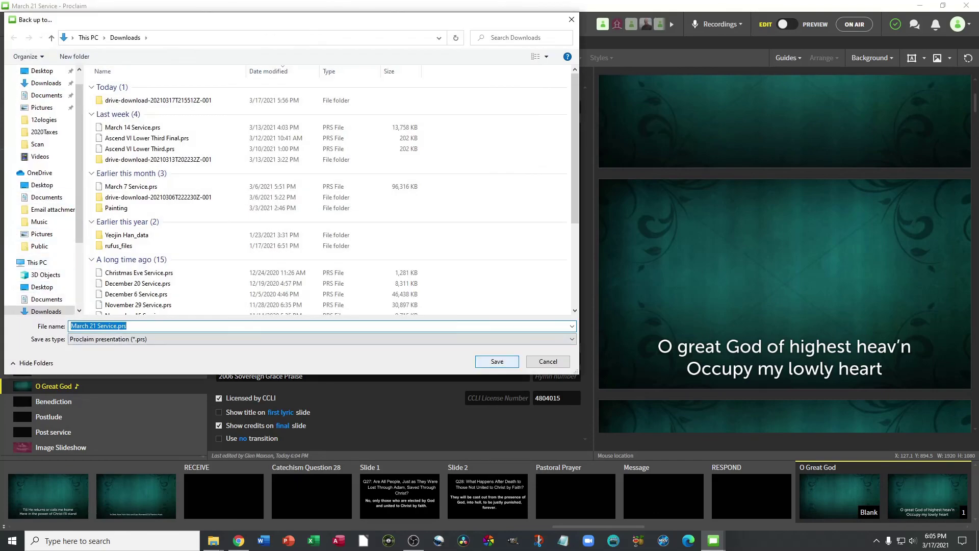
pyautogui.click(497, 361)
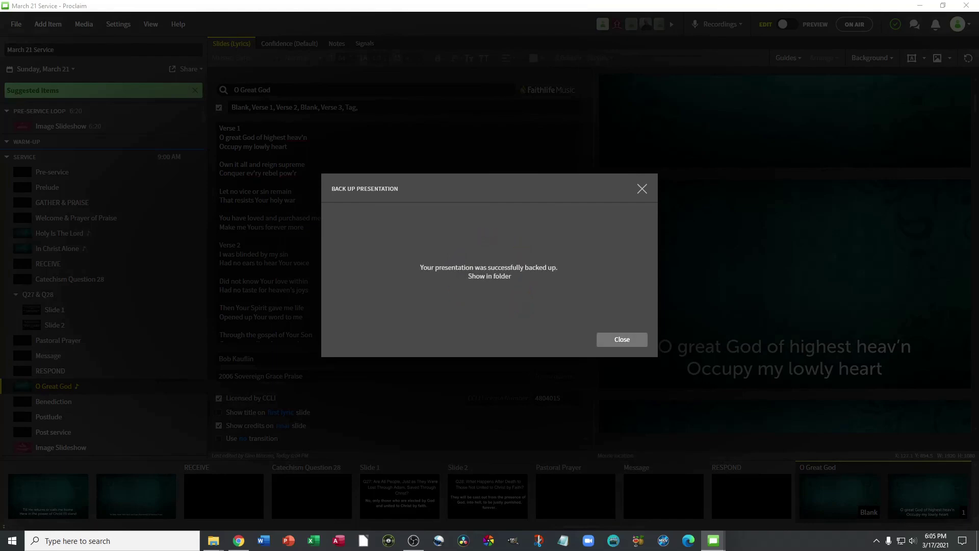
pyautogui.click(621, 339)
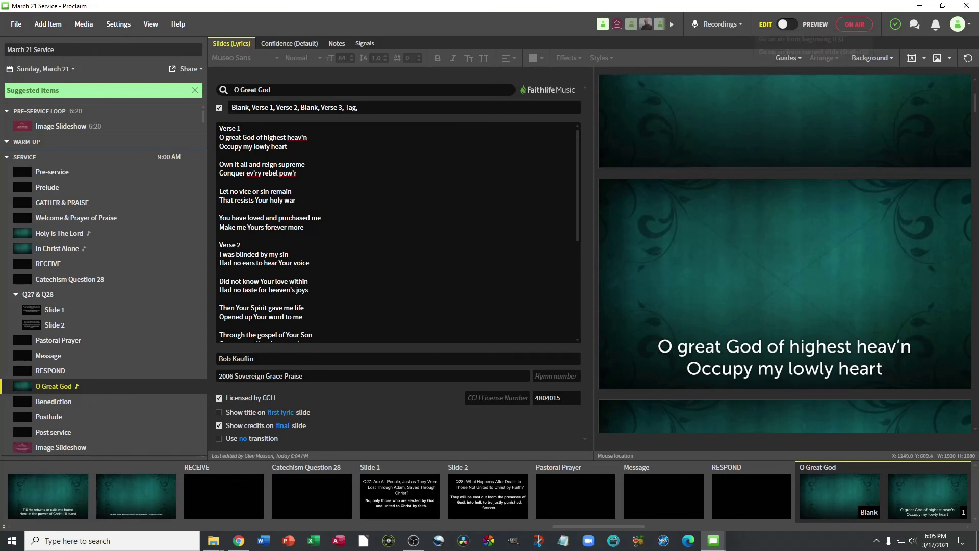
# - Put the presentation on air to view its live output, and return to the editor
pyautogui.click(854, 24)
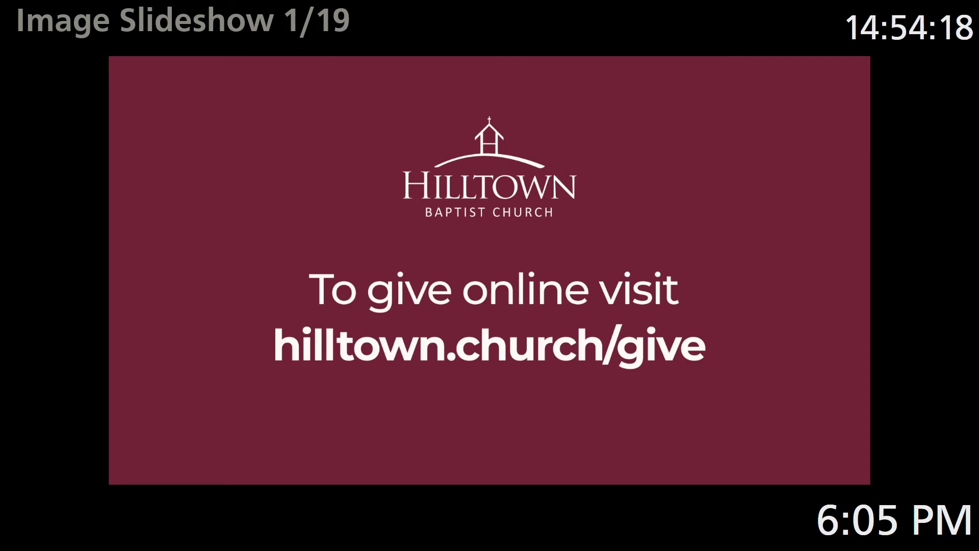
pyautogui.press('Escape')
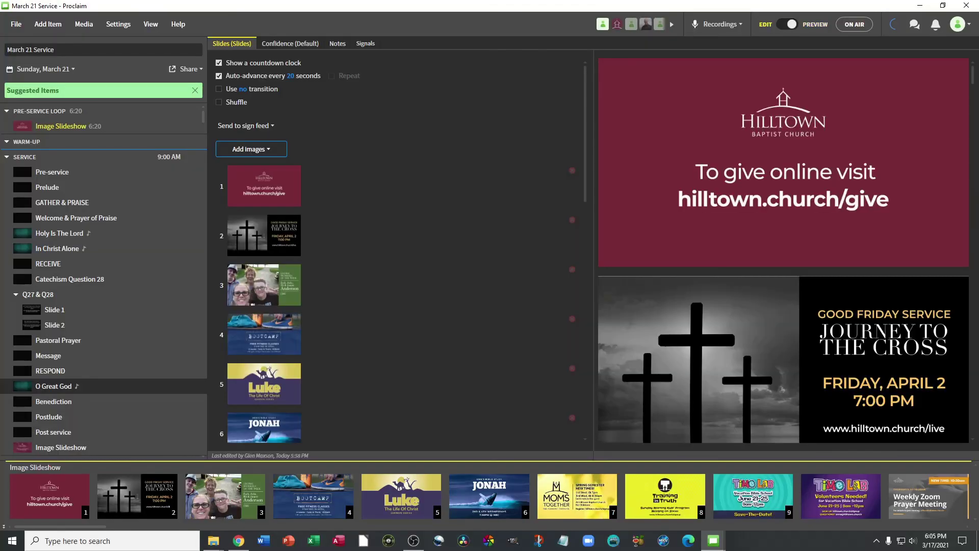